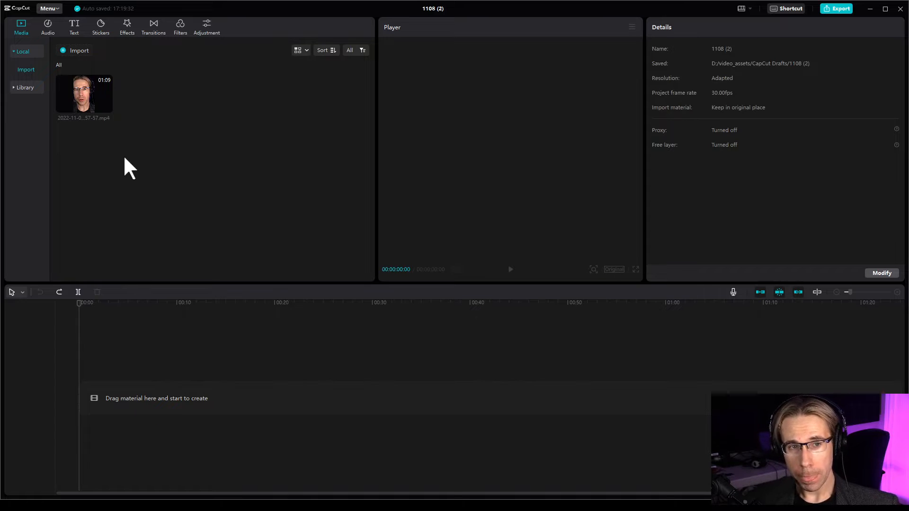
Add the imported clip to the main track at the start of the empty timeline
mouse_move(70, 85)
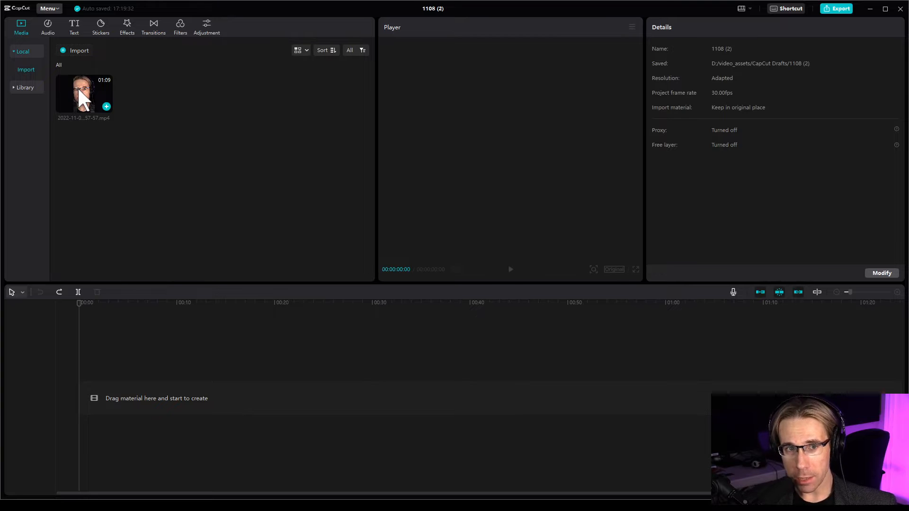
left_click_drag(78, 90, 114, 408)
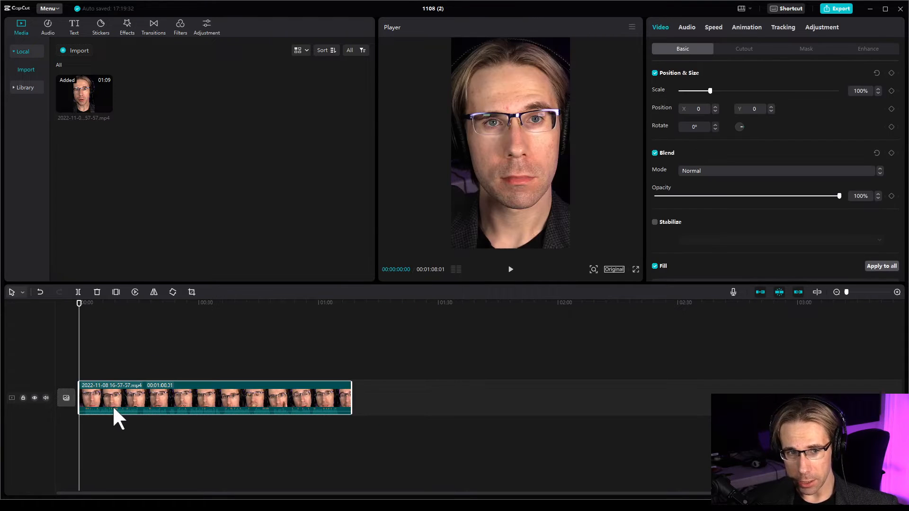
scroll(125, 418, "up", 4)
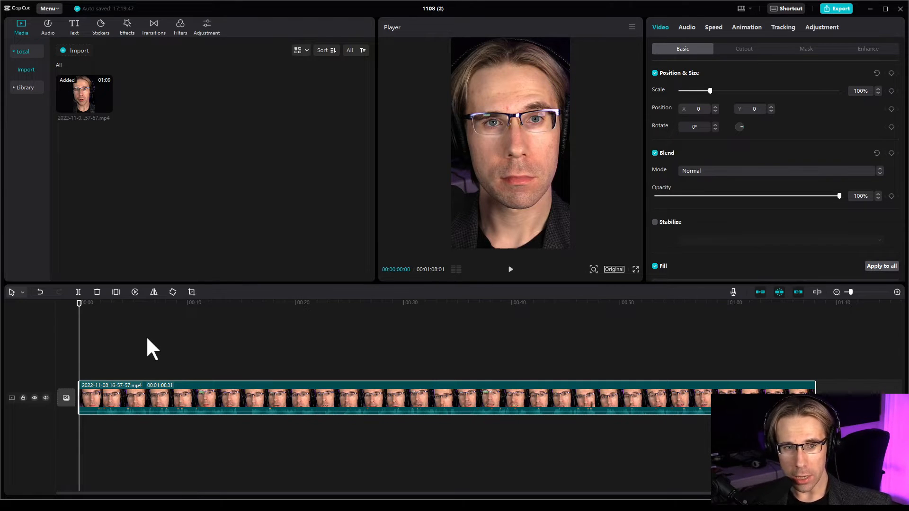
Split the clip at 00:00:01:17, where the speech begins
left_click_drag(84, 302, 96, 331)
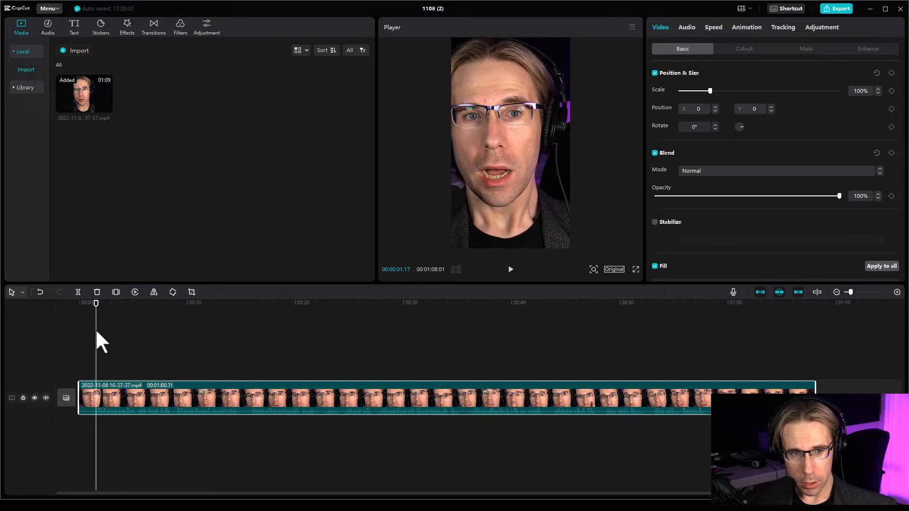
key("b")
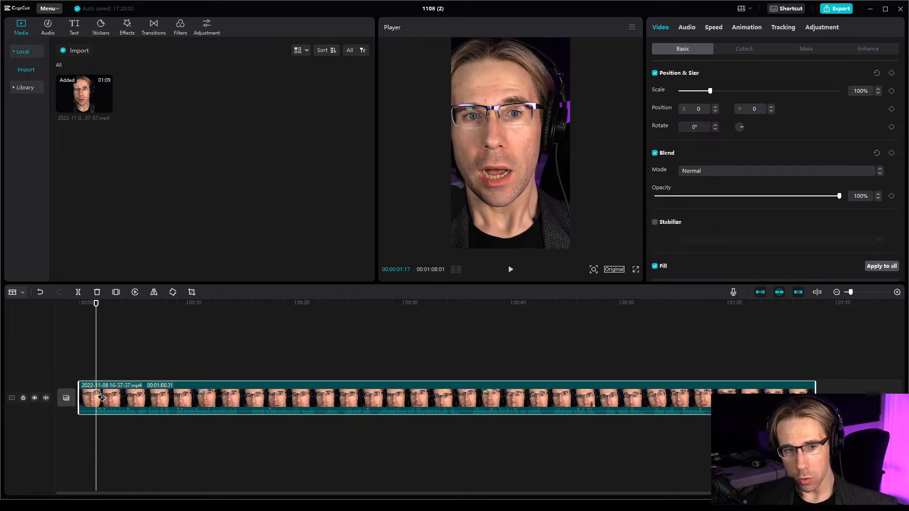
left_click(97, 395)
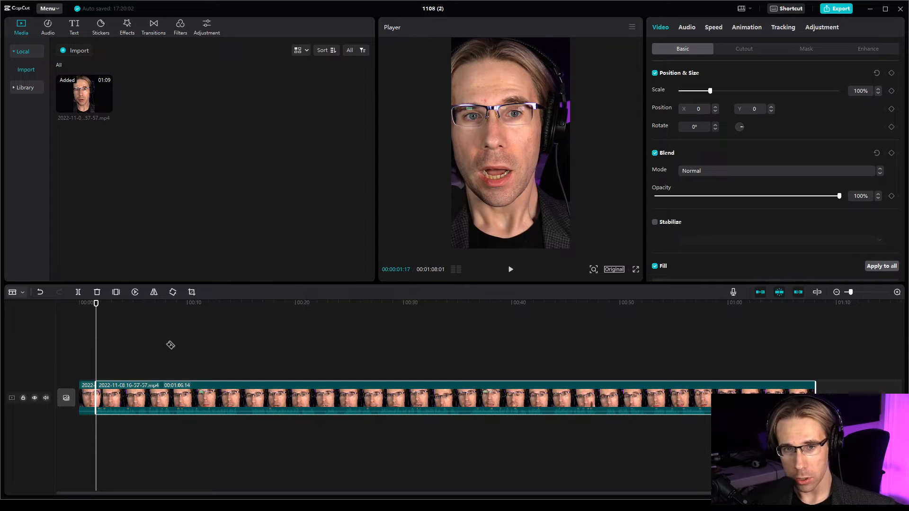
Play on to the next pause and split the clip at 00:00:08:09
key("space")
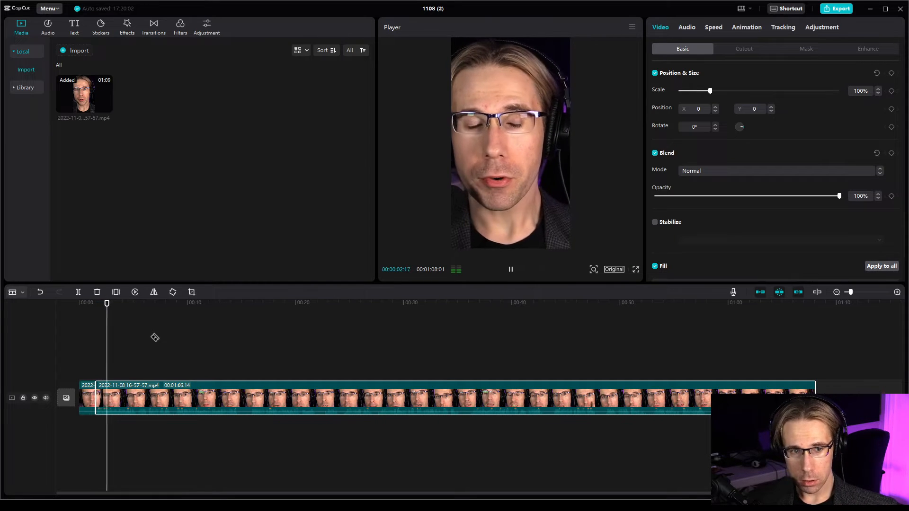
left_click_drag(136, 313, 172, 313)
key("Right")
key("Right")
key("Right")
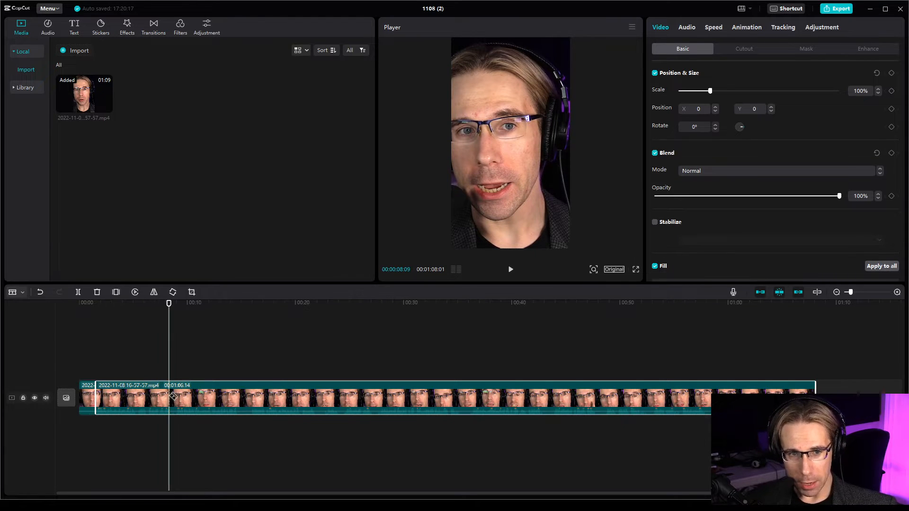
key("ctrl+b")
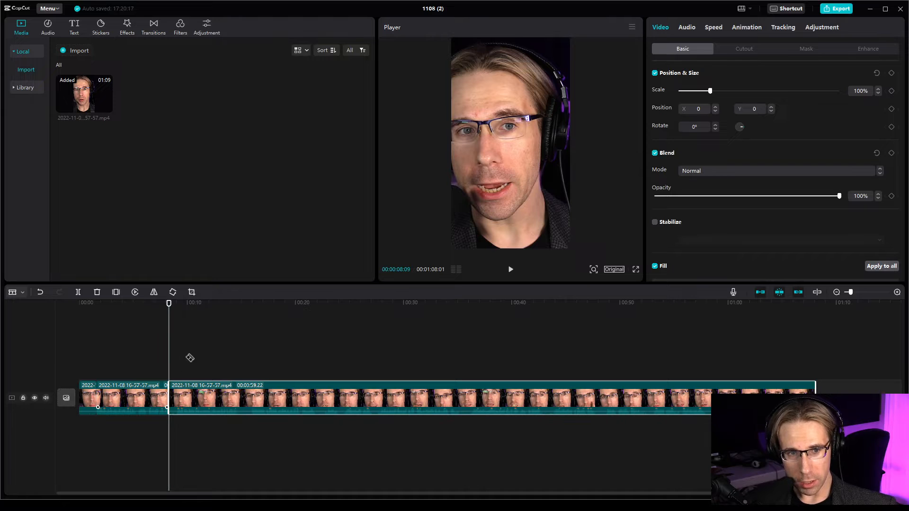
Split the clip again at 00:00:08:27 and delete the short segment between the last two cuts
key("space")
key("Right")
key("Right")
key("Right")
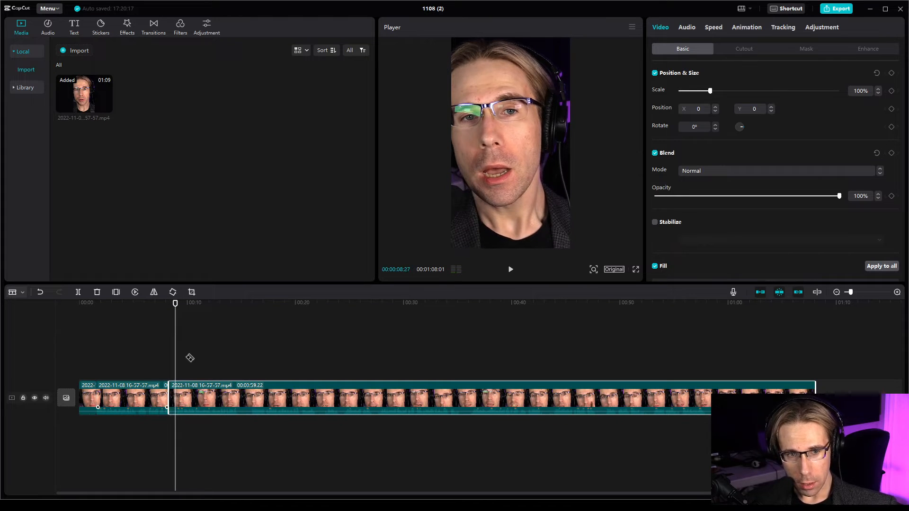
key("ctrl+b")
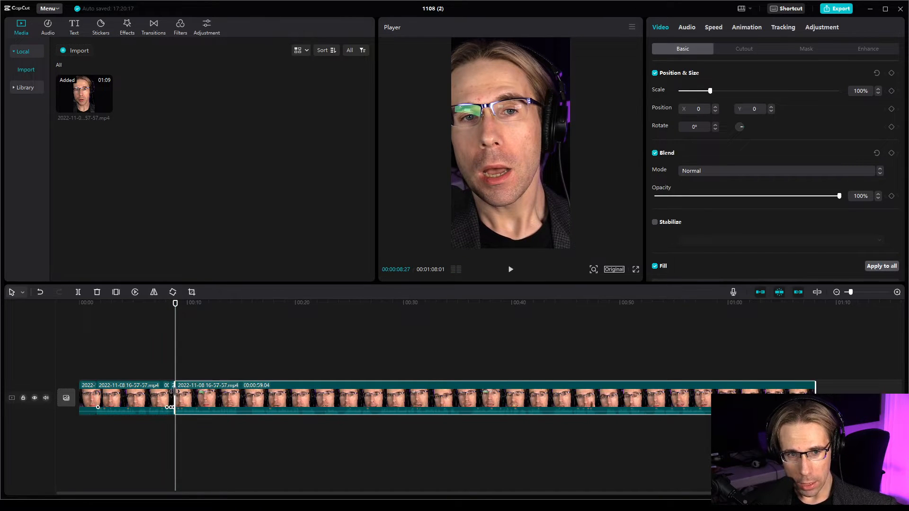
left_click(172, 392)
key("Delete")
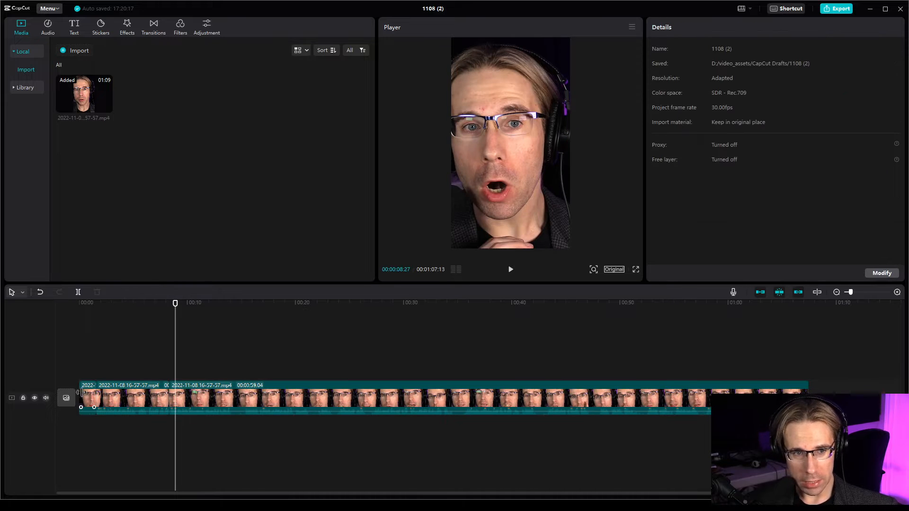
Delete the short opening segment and play back across the remaining join
left_click(84, 394)
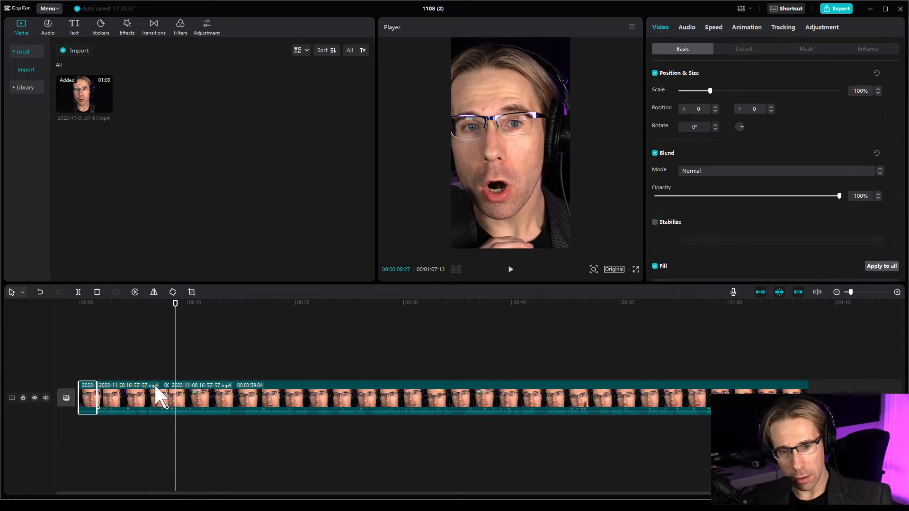
key("Delete")
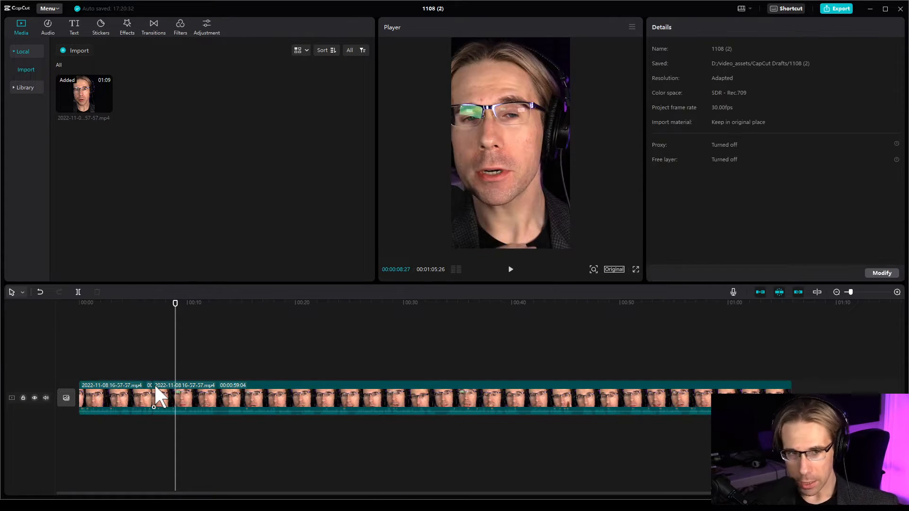
left_click(144, 301)
key("space")
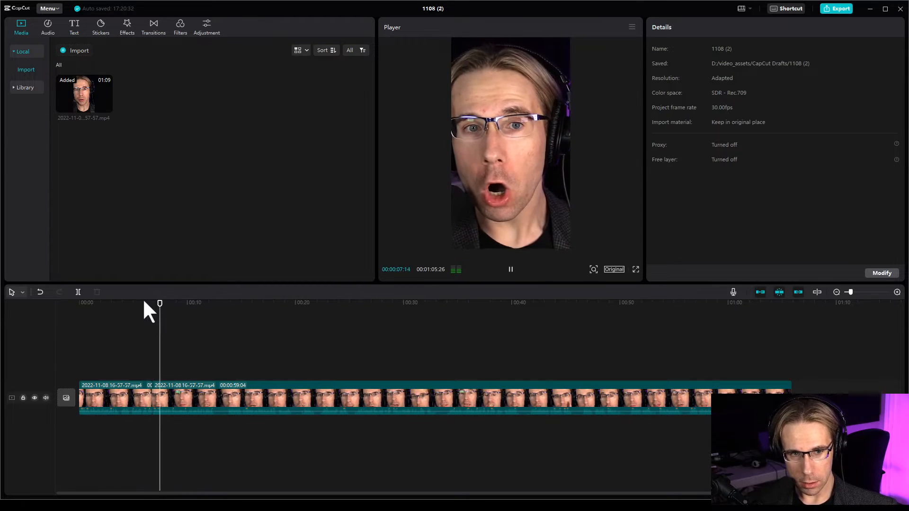
Undo the two deletions and the last two splits, keeping only the cut at 00:00:01:17
key("ctrl+z")
key("ctrl+z")
key("space")
key("ctrl+z")
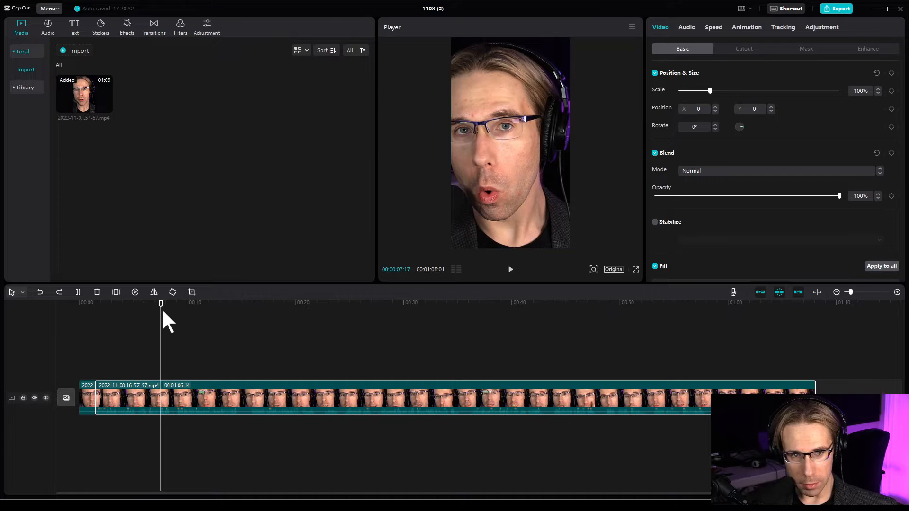
Play on to the end of the spoken phrase and split the clip at 00:00:08:14
key("space")
key("space")
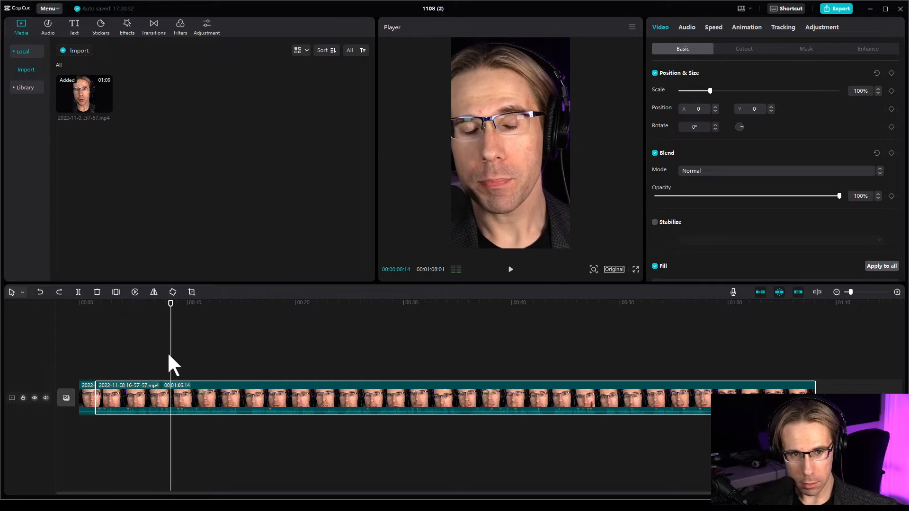
key("b")
left_click(174, 386)
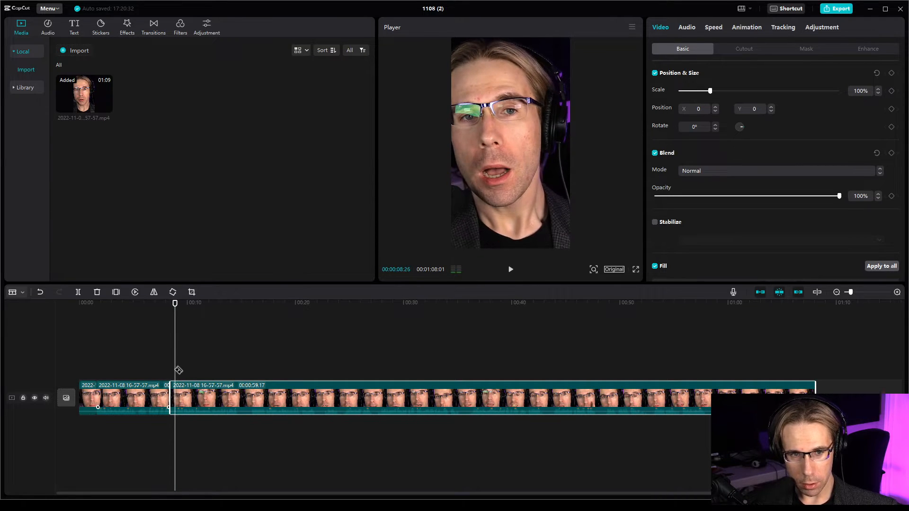
Split the clip at 00:00:08:26 and delete the short pause between the last two cuts
left_click(176, 394)
key("ctrl+z")
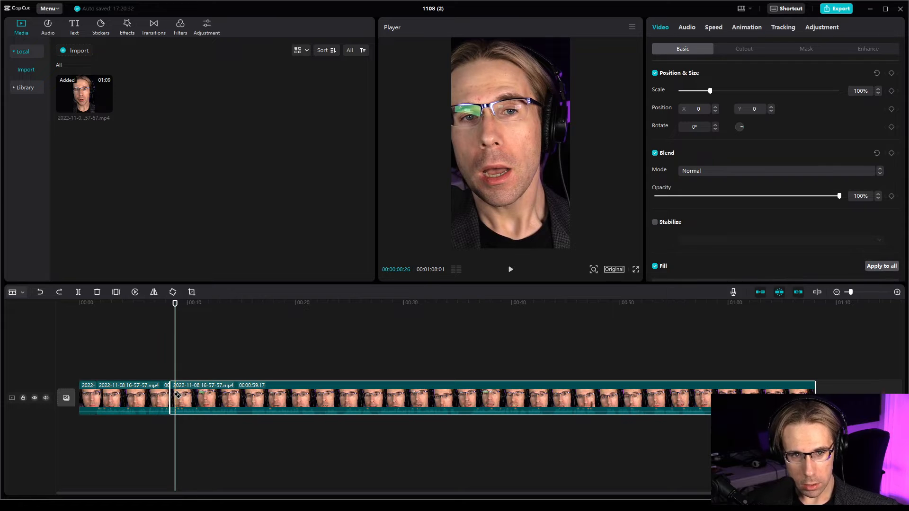
left_click(175, 394)
key("a")
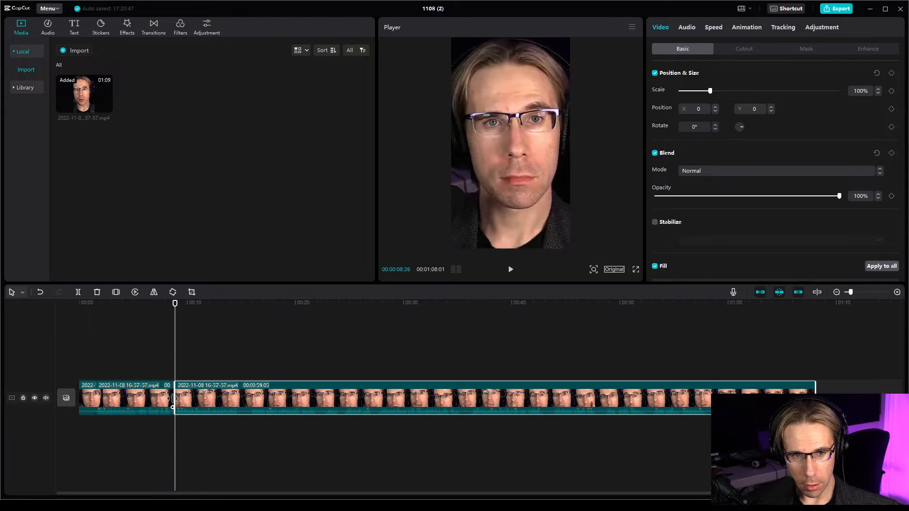
key("Delete")
Delete the short opening segment and play back across the remaining join from 00:00:05:04
left_click(94, 391)
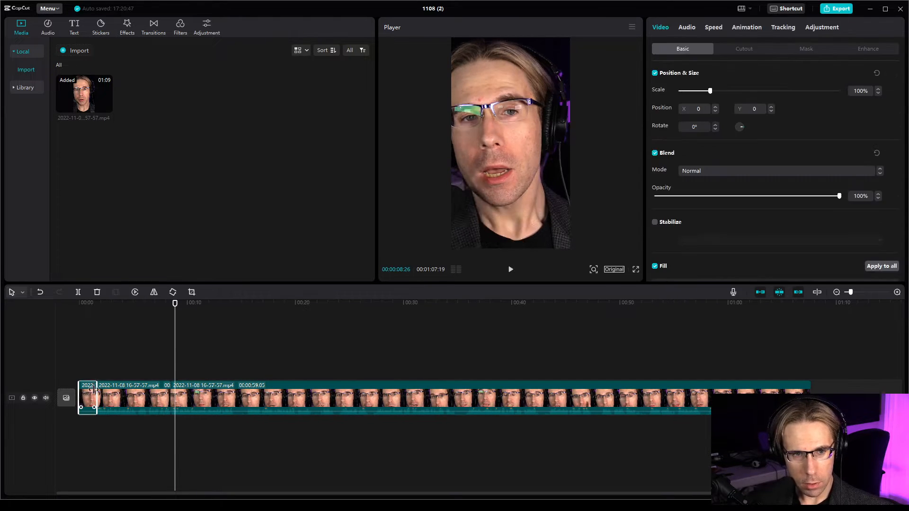
key("Delete")
left_click(134, 304)
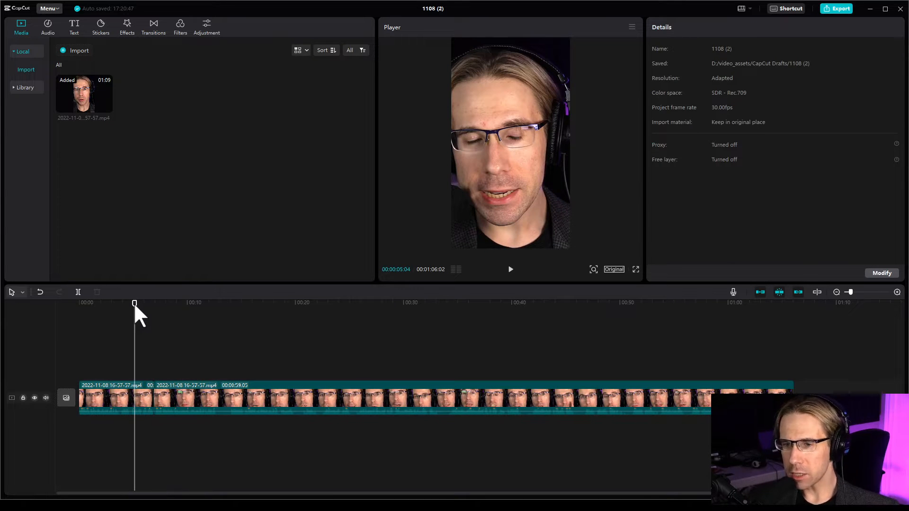
key("space")
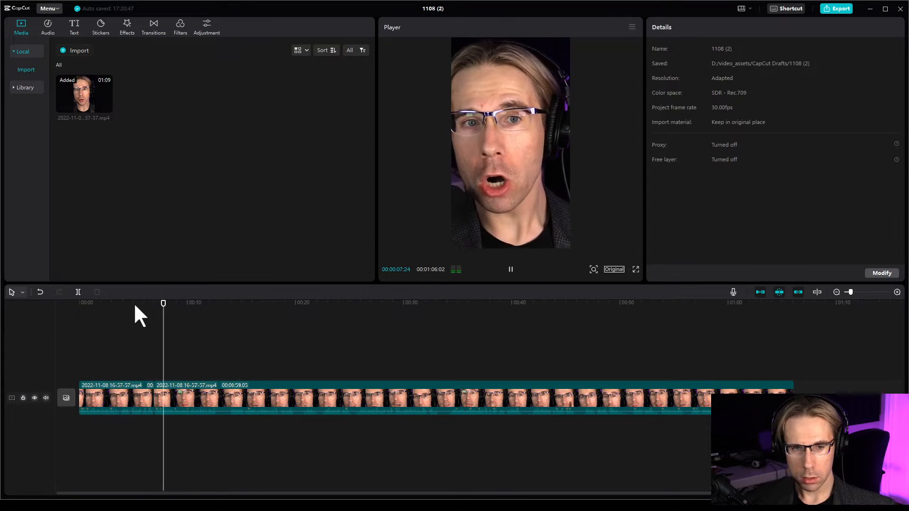
key("space")
Play from 00:00:11:10 to the next pause and split the clip at 00:00:12:23
left_click(201, 303)
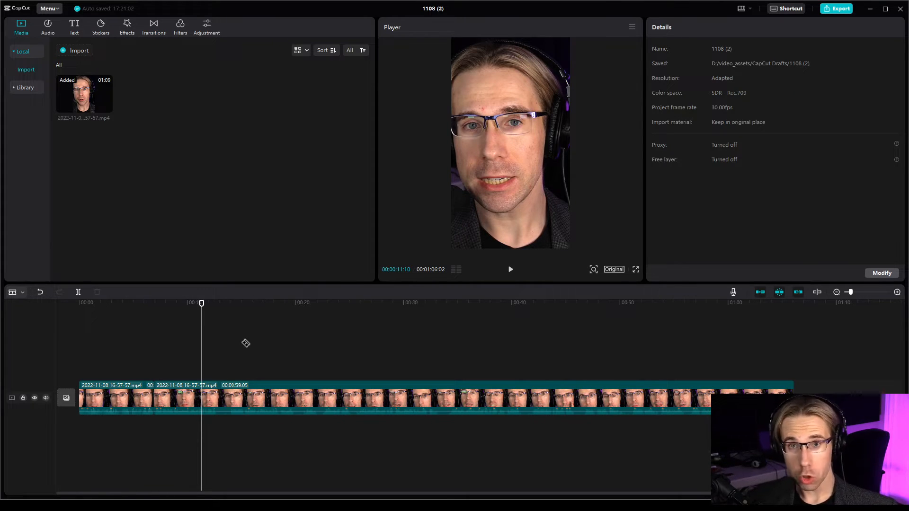
key("space")
key("space")
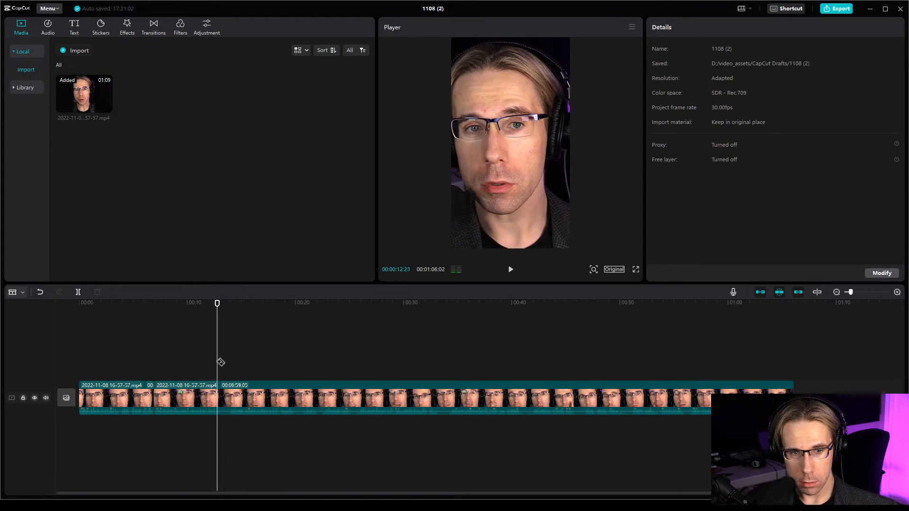
Split the clip at 00:00:14:00 and delete the short segment between the last two cuts
key("space")
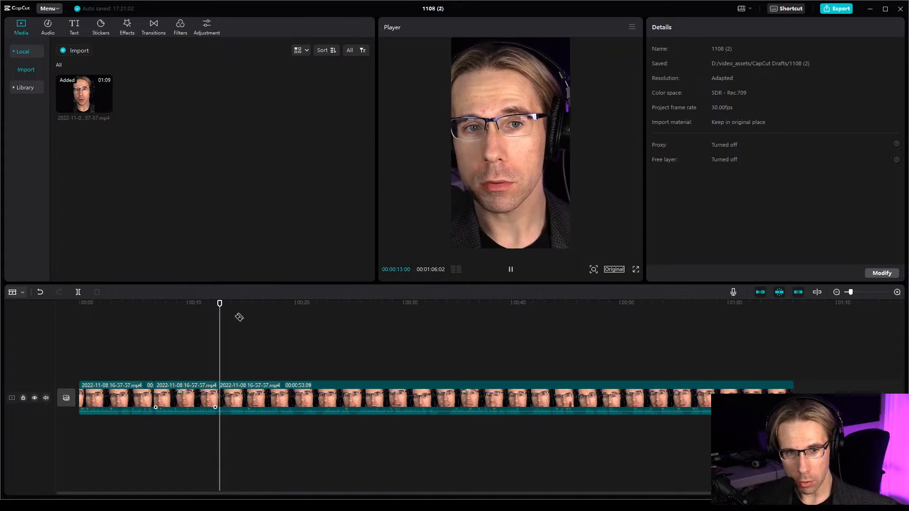
key("space")
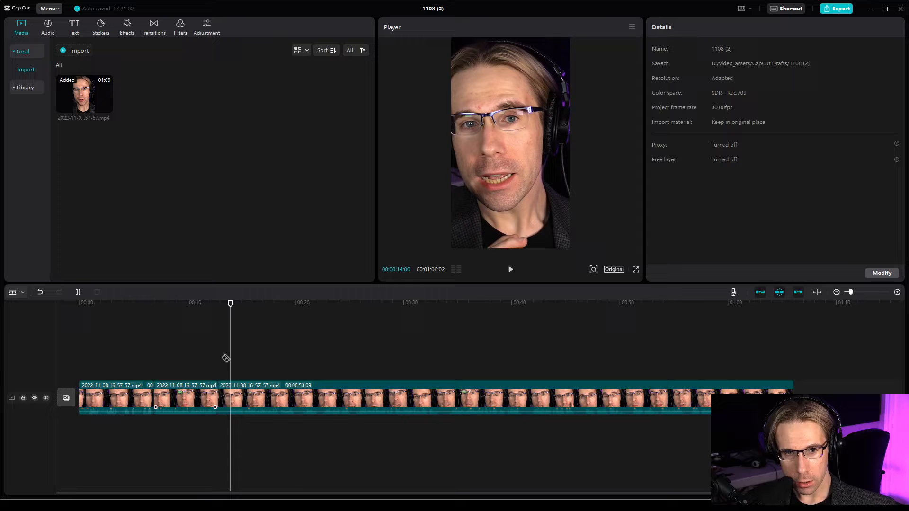
left_click(234, 397)
left_click(225, 391)
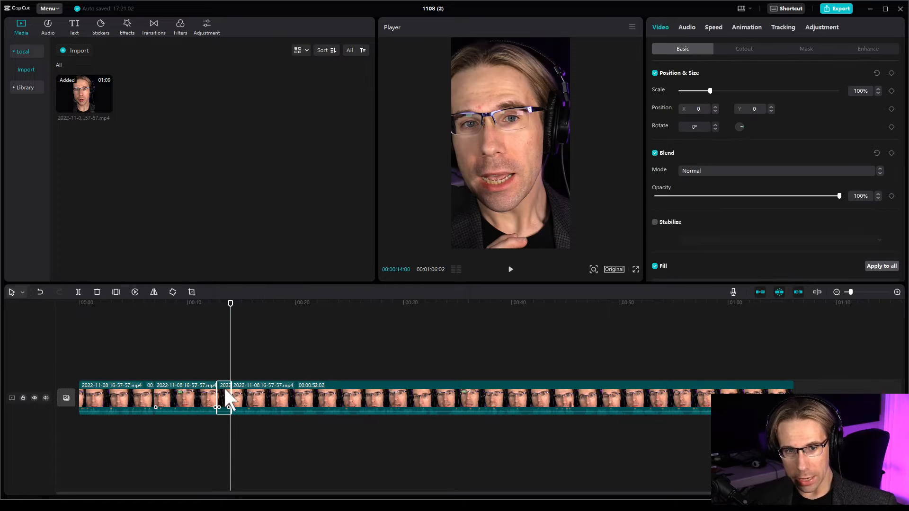
key("Delete")
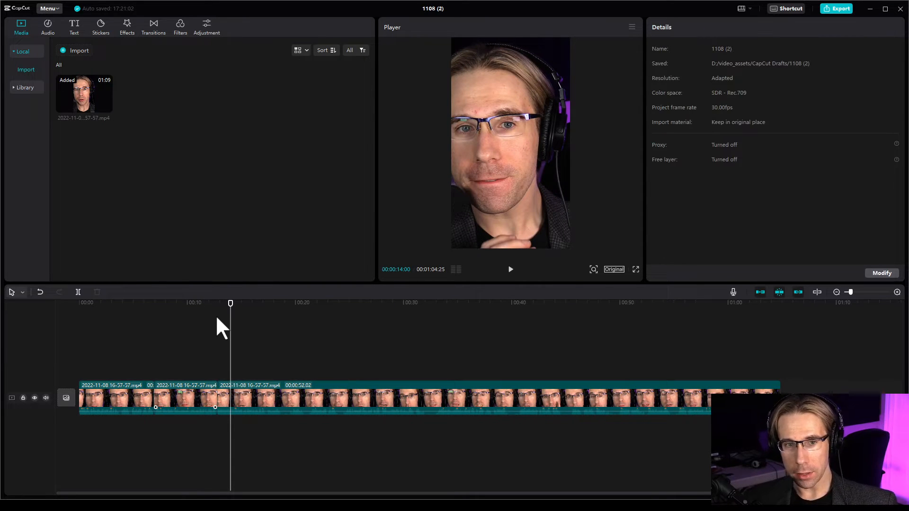
Review the footage after the last join, split it at 00:00:24:12 and delete the segment between that join and the new cut
left_click_drag(211, 304, 201, 303)
key("space")
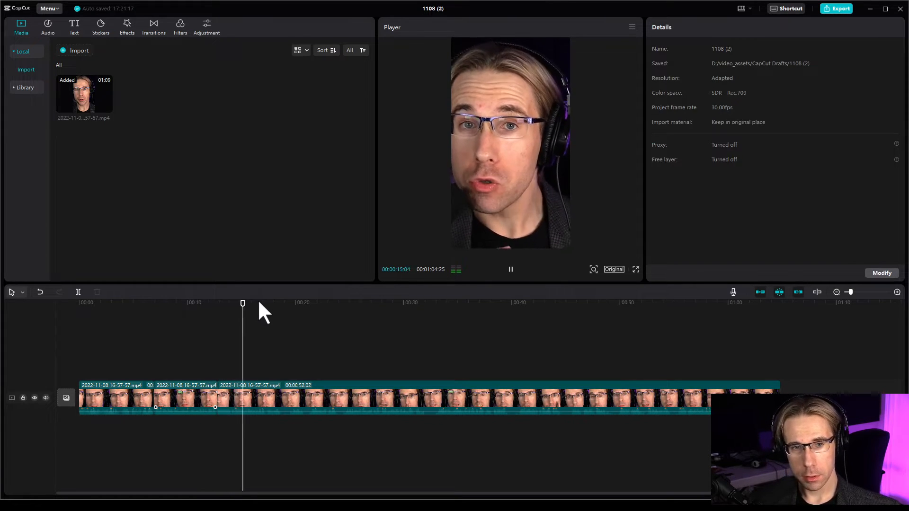
key("b")
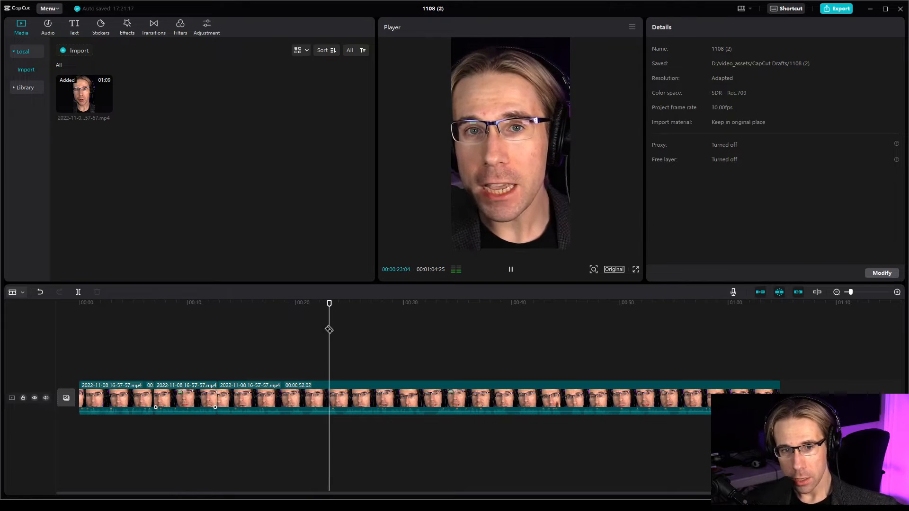
key("space")
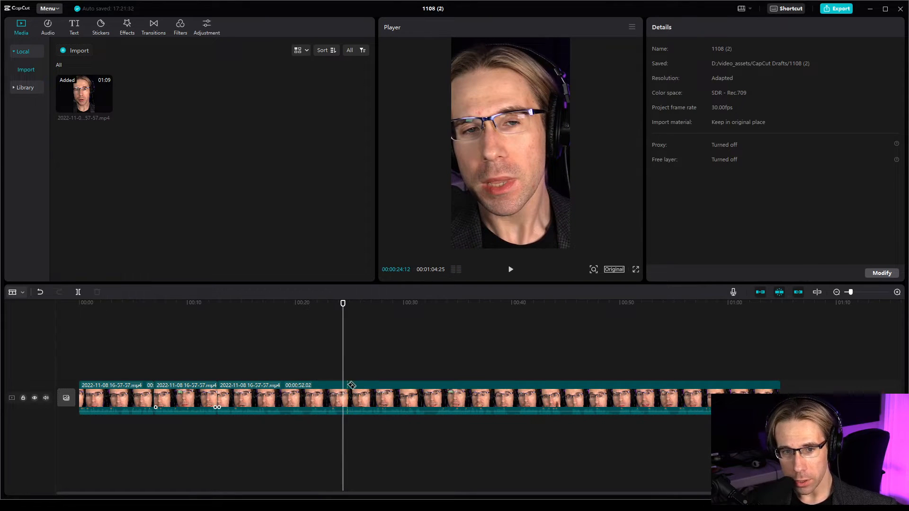
key("ctrl+b")
left_click(307, 393)
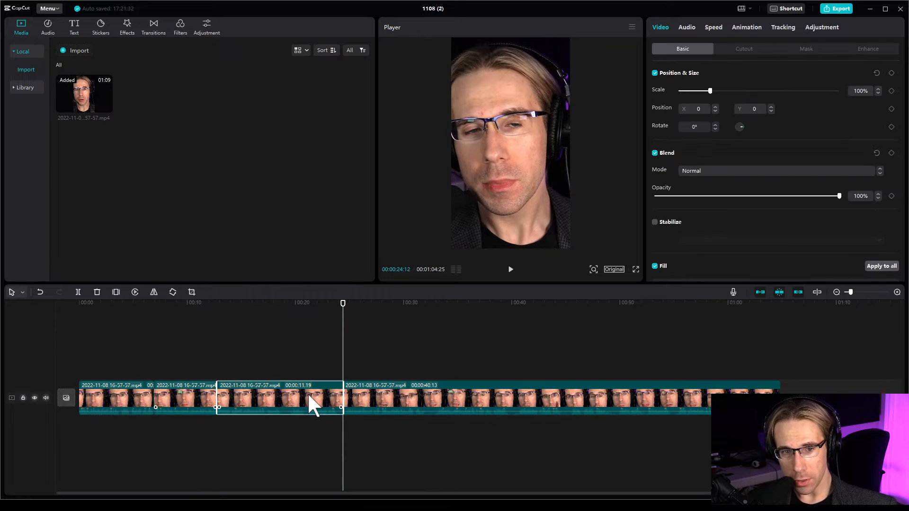
key("Delete")
Play across the new join from 00:00:11:17 and split the clip at the next pause, at 00:00:20:08
left_click(204, 303)
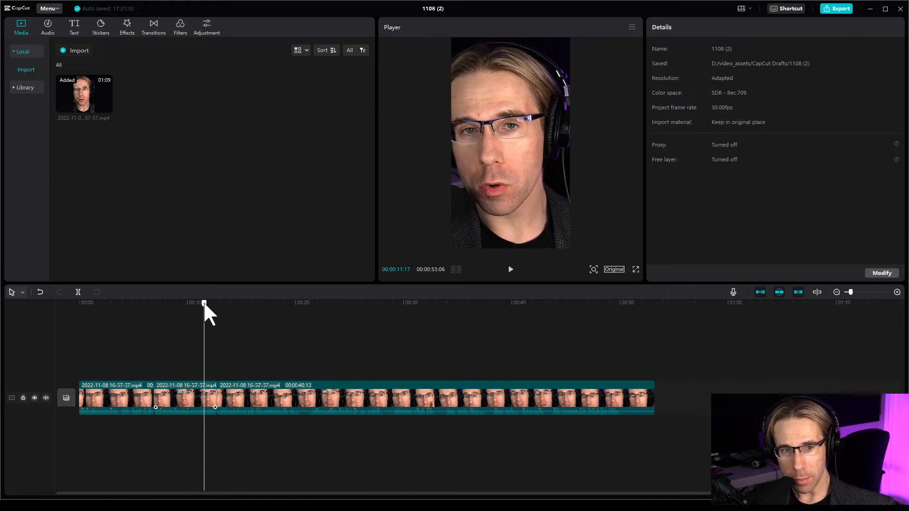
key("space")
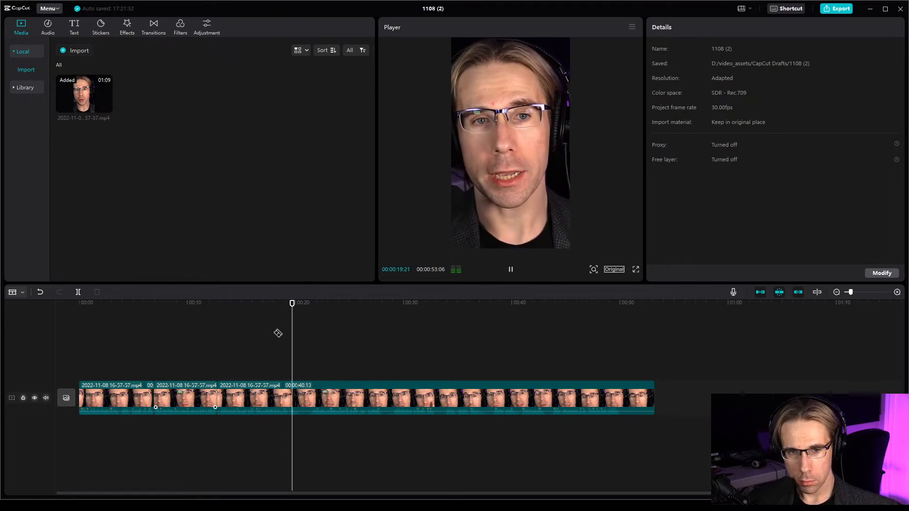
key("space")
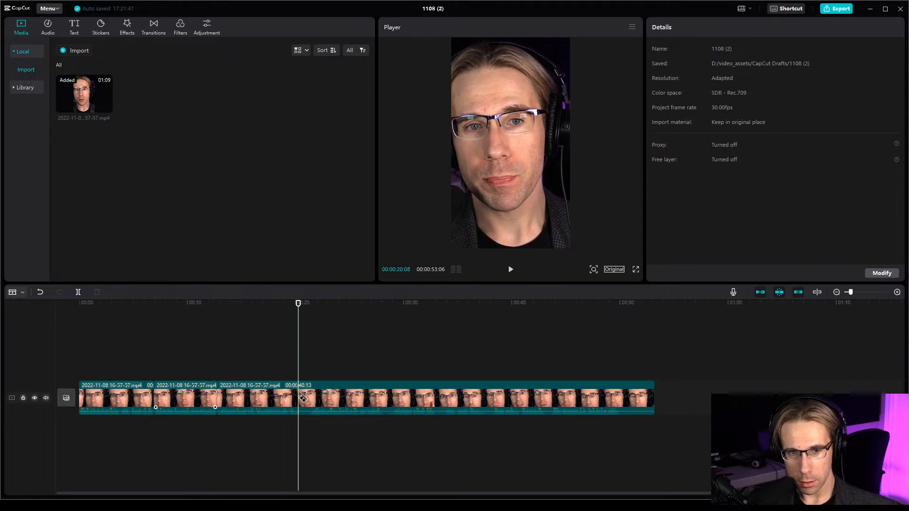
left_click(302, 398)
Split the clip at 00:00:21:14 and delete the short segment between the last two cuts
key("space")
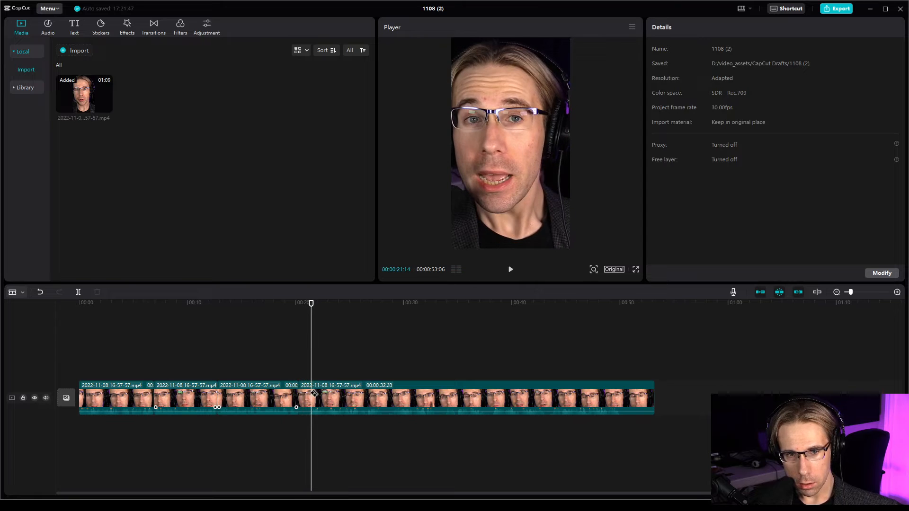
left_click(312, 392)
key("space")
key("a")
left_click(305, 393)
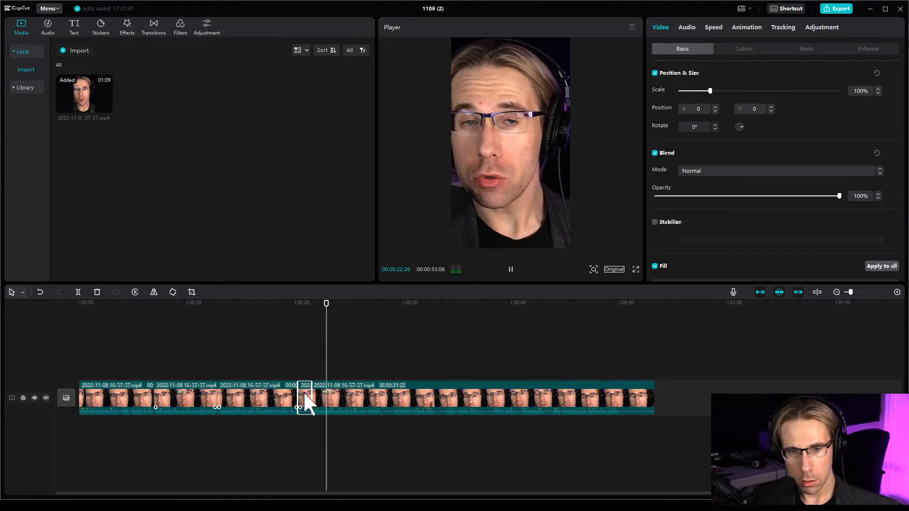
key("Delete")
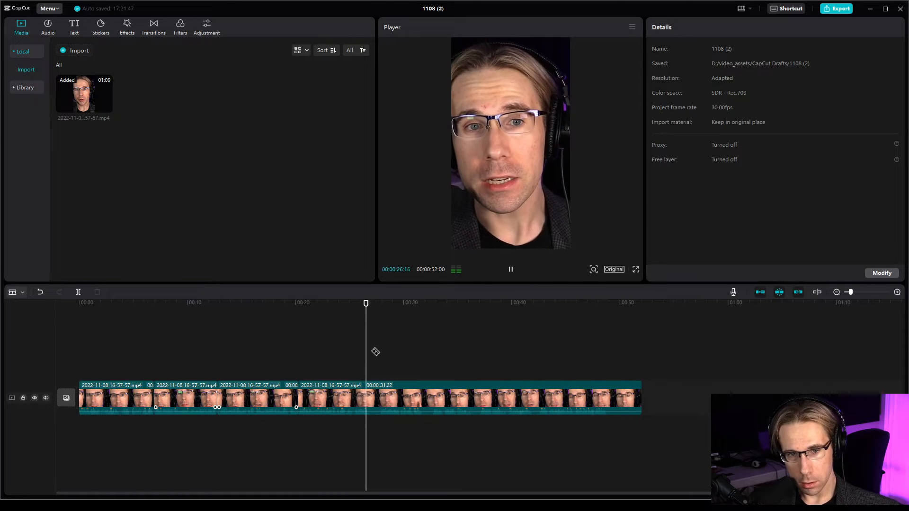
Split the footage shortly before 00:00:27:05 and again at 00:00:27:23, where the speaker resumes
key("space")
left_click(372, 395)
key("space")
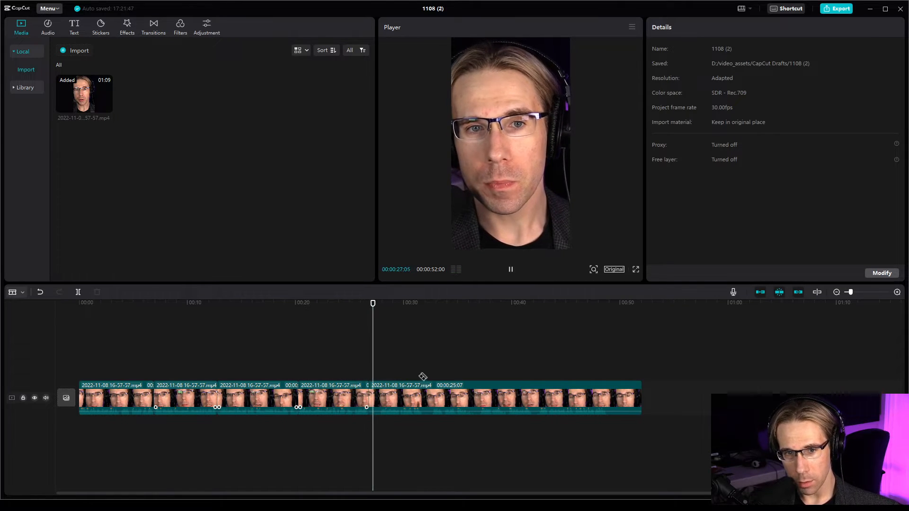
key("space")
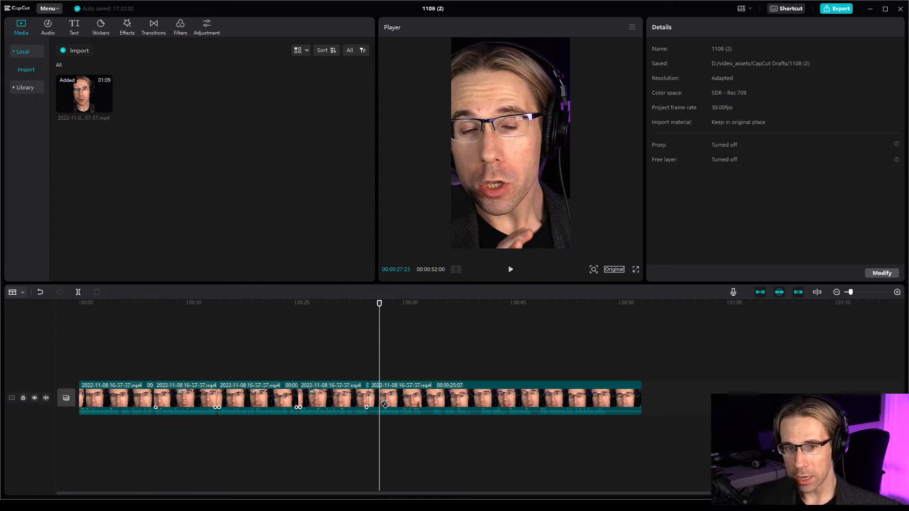
key("ctrl+b")
Play on from the last cut and split the clip at 00:00:31:18
key("space")
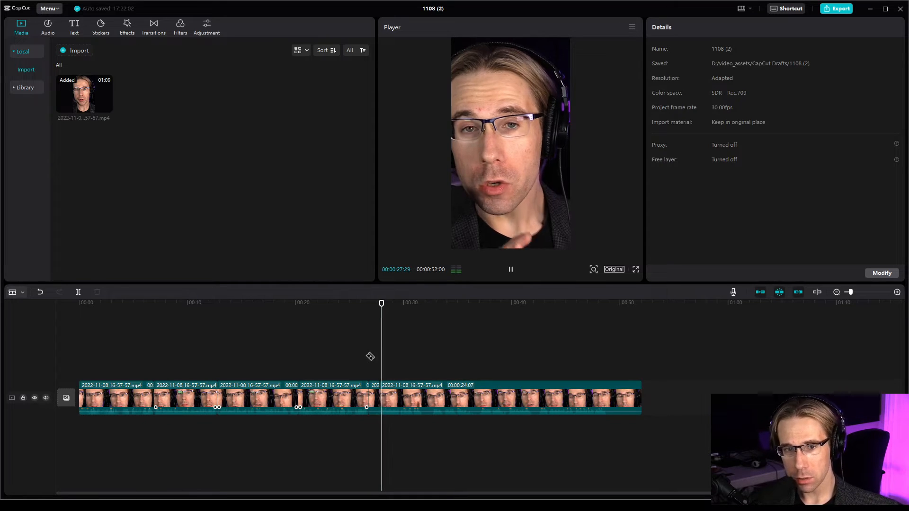
key("a")
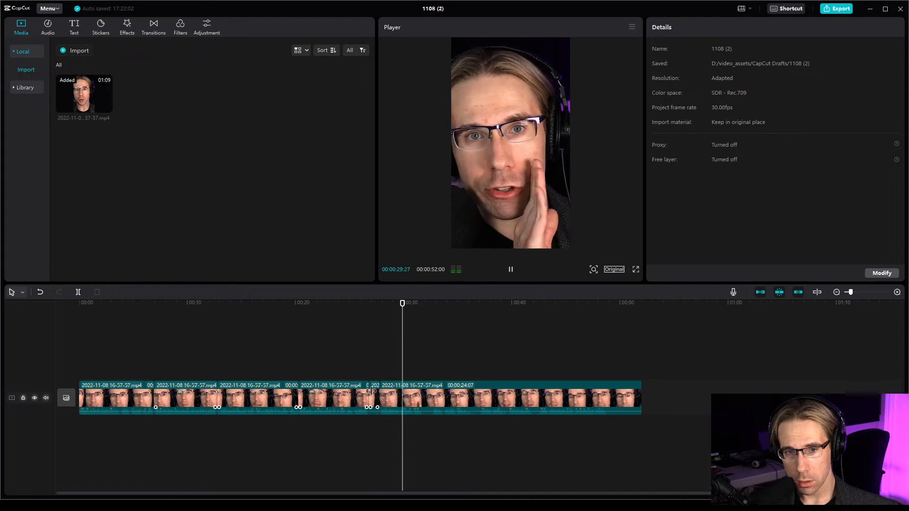
key("space")
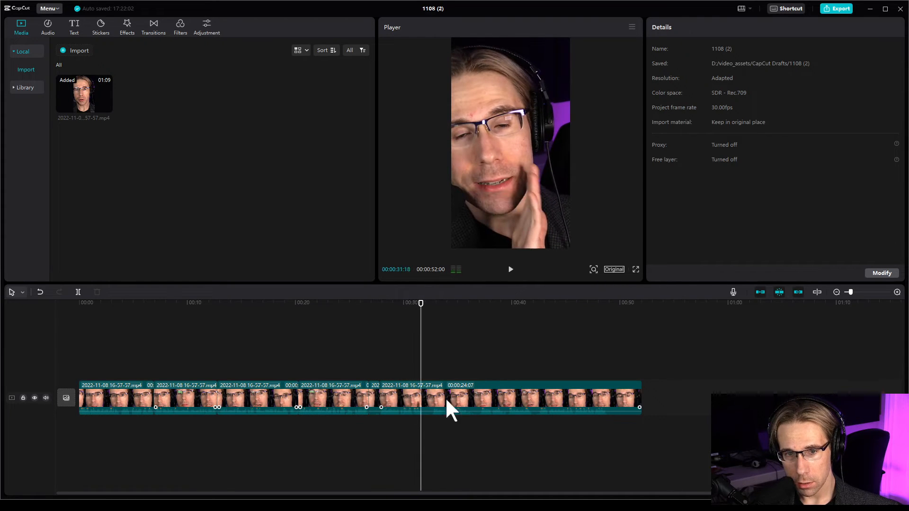
key("b")
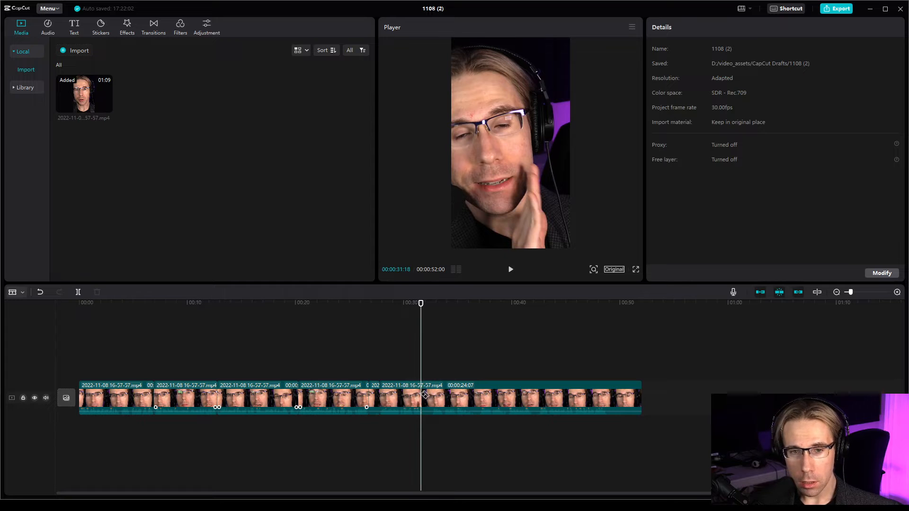
left_click(421, 398)
Review the footage after that cut and split the clip at 00:00:37:04
key("space")
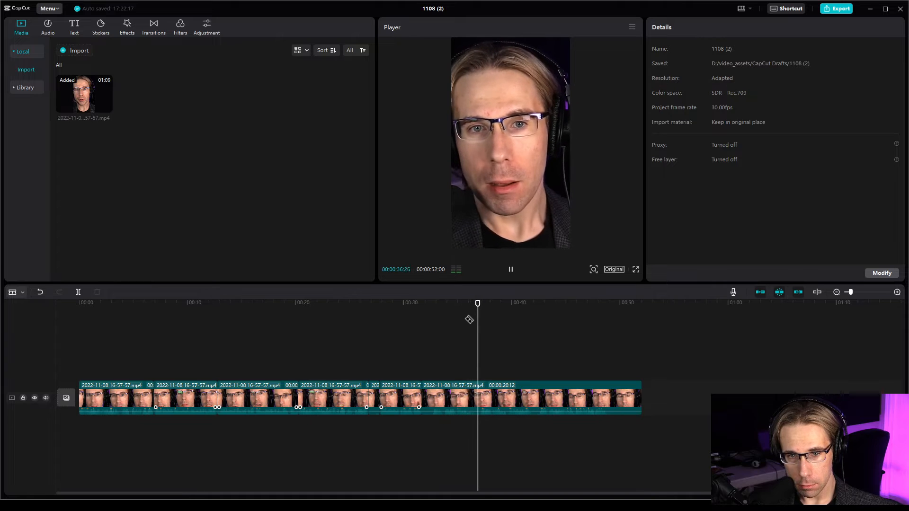
key("space")
key("ctrl+b")
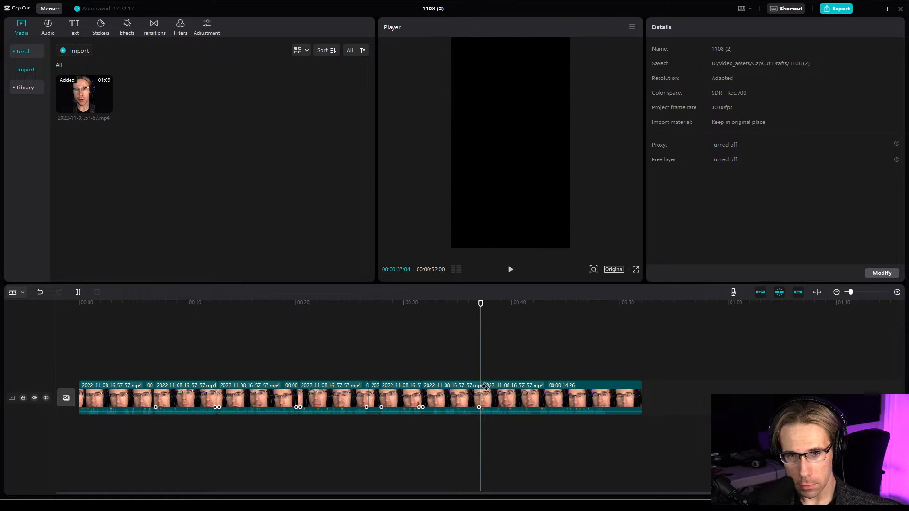
Replay from the cut at 00:00:31:18, split at 00:00:33:21 and delete the segment between these two cuts
key("space")
left_click(420, 303)
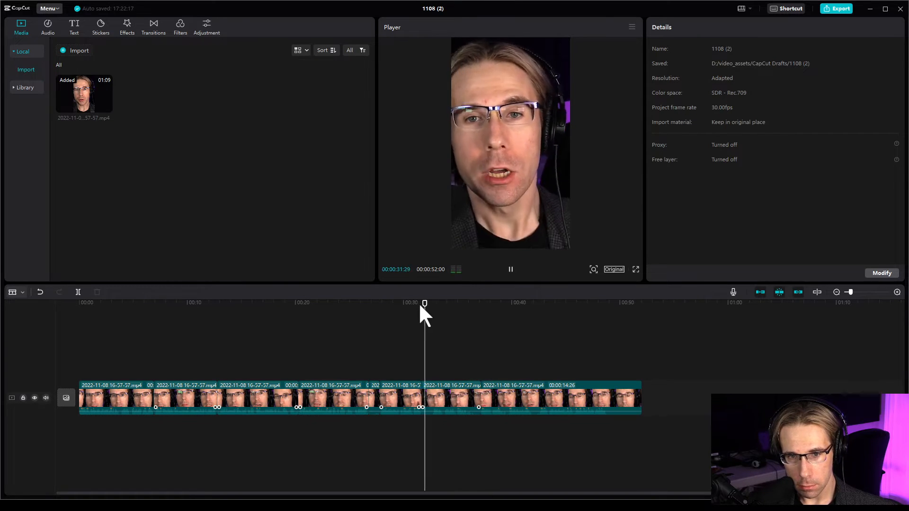
key("space")
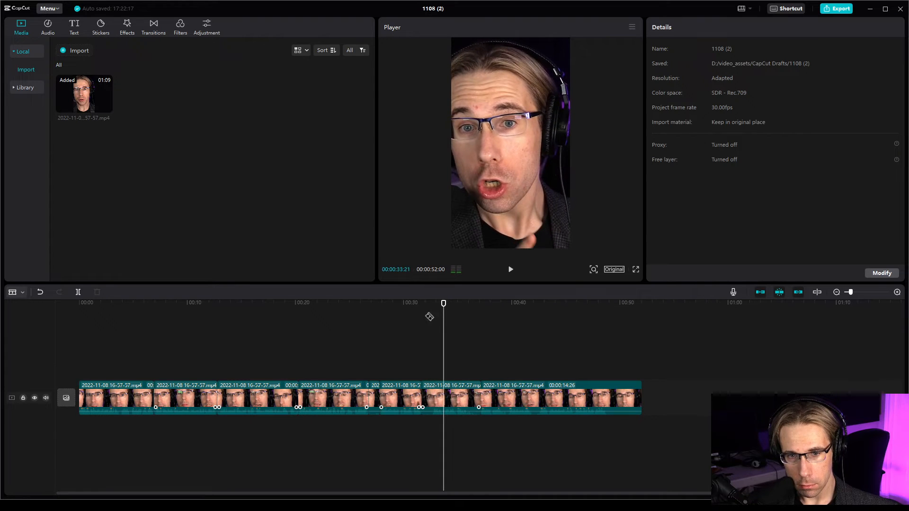
key("ctrl+b")
left_click(417, 400)
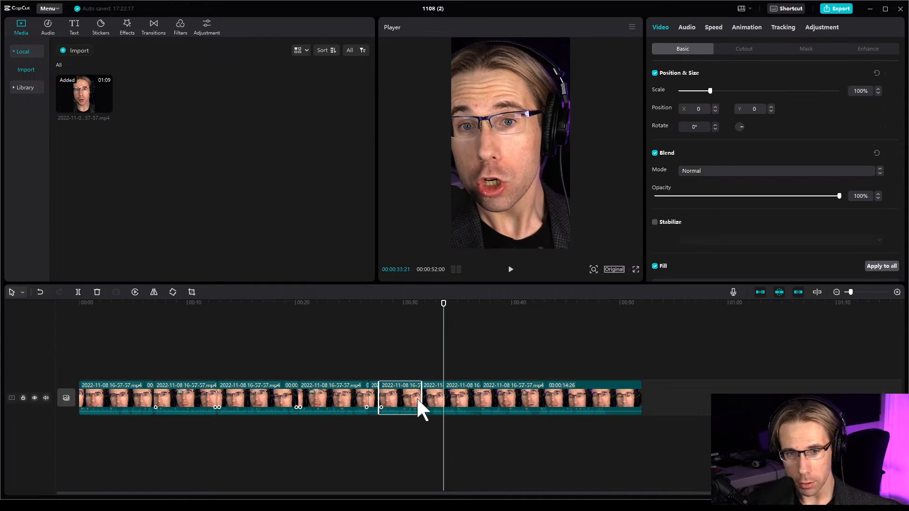
left_click(434, 387)
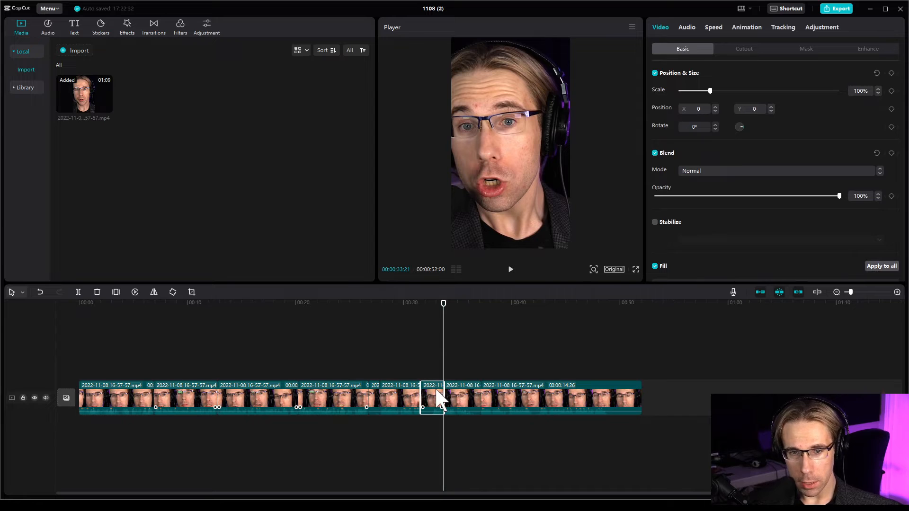
key("Delete")
Split the clip at 00:00:33:29 and delete the short segment between this cut and the following one
left_click(510, 271)
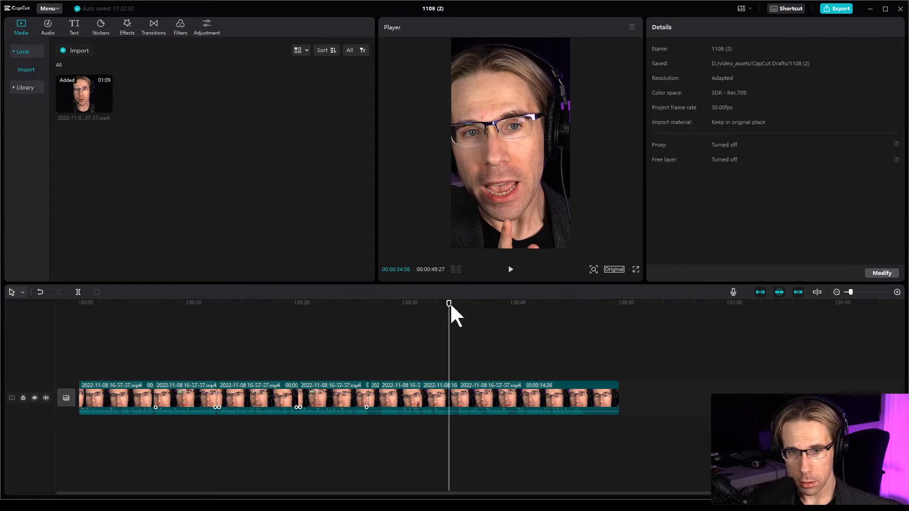
left_click_drag(449, 302, 436, 302)
key("space")
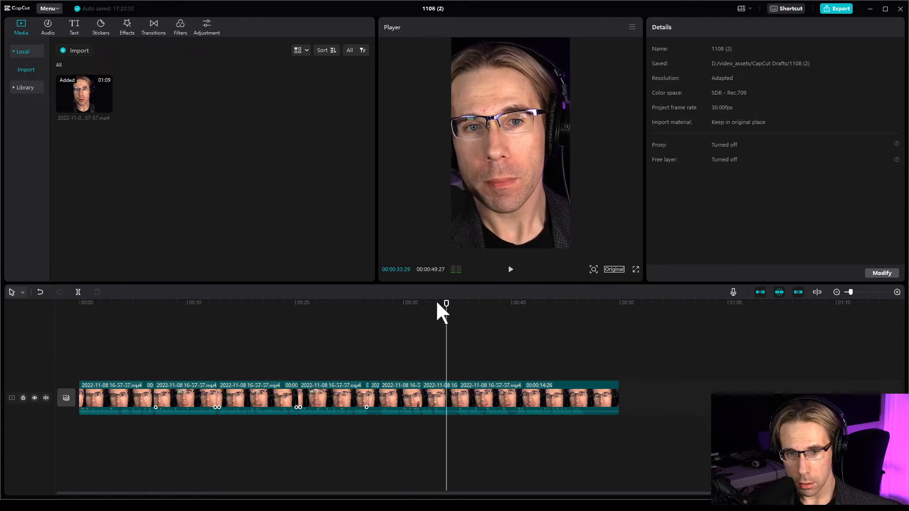
key("b")
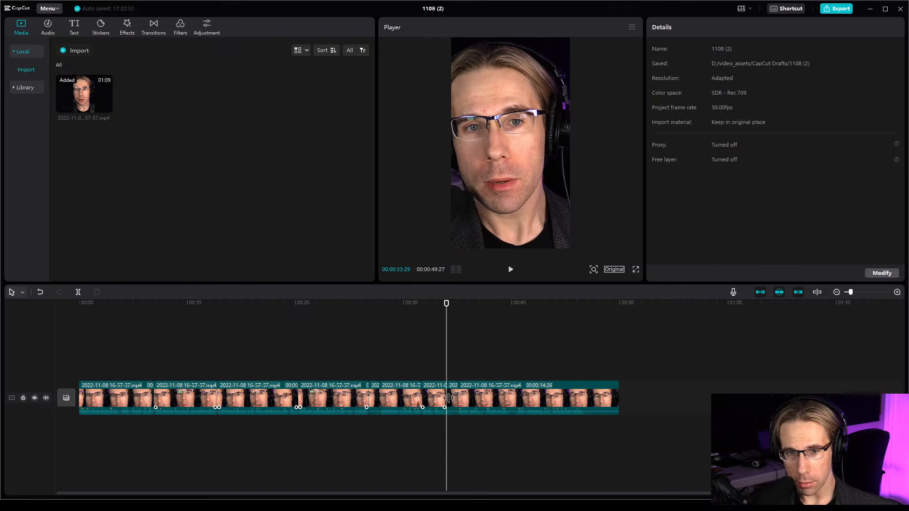
left_click(451, 398)
key("a")
key("Delete")
Review the footage after the new join, replay it from there and split the last clip at about 00:00:36
key("space")
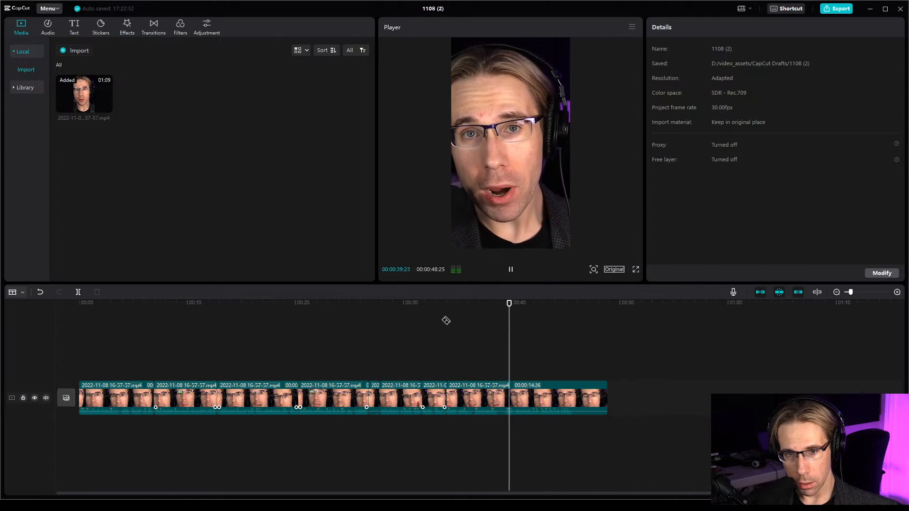
key("space")
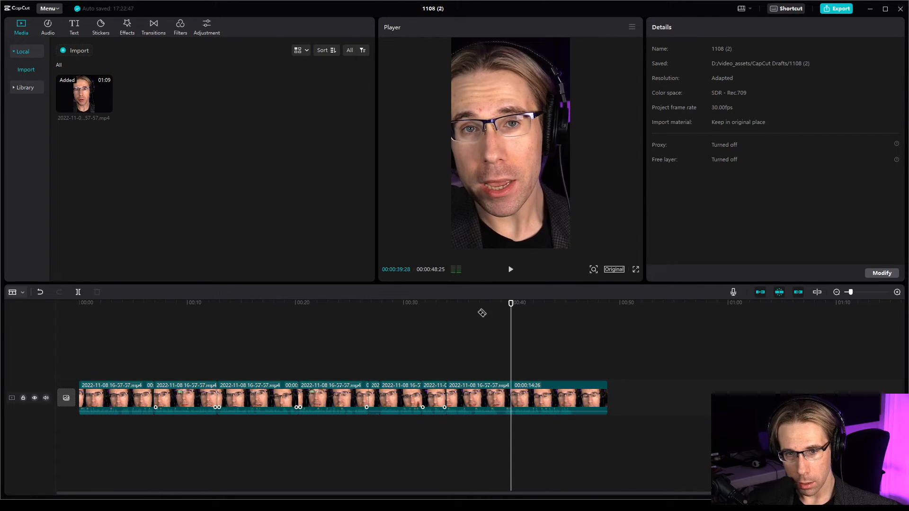
left_click(448, 303)
key("space")
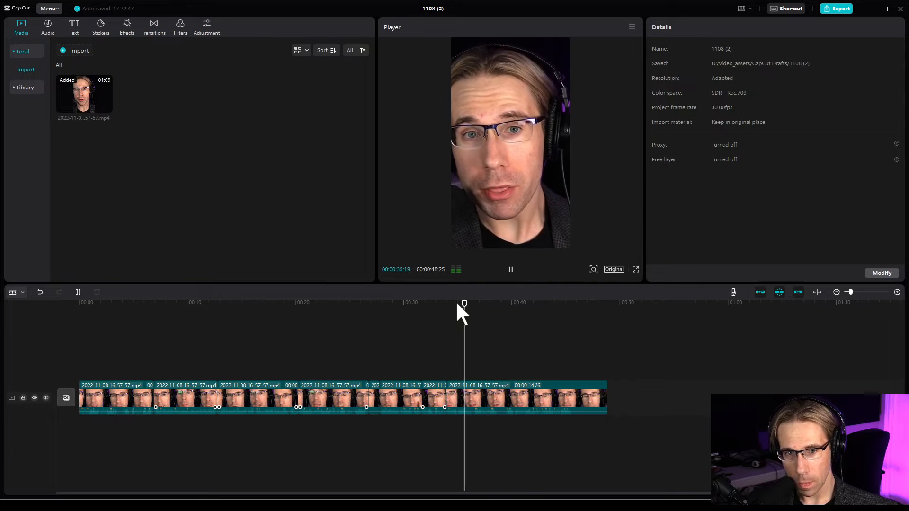
key("ctrl+b")
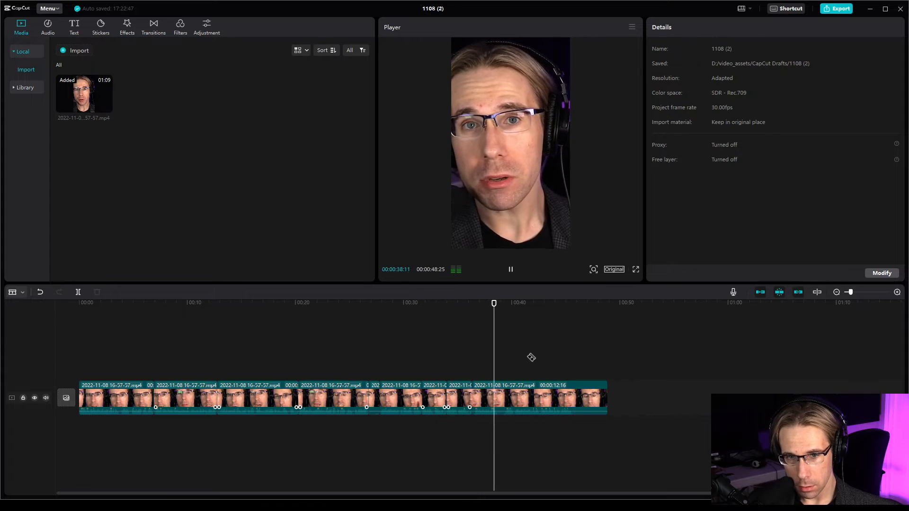
Split the last clip at 00:00:39:10 and delete the segment between the last two cuts
key("Left")
key("Left")
key("Left")
key("Left")
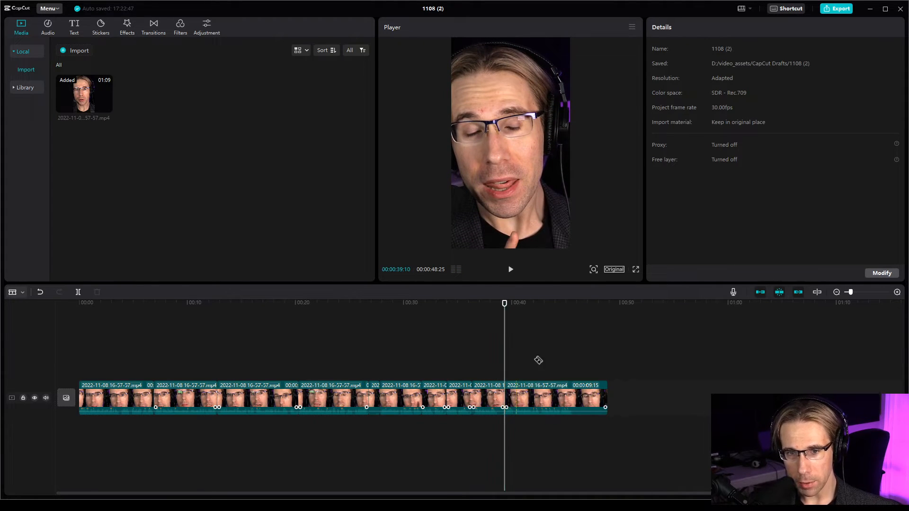
key("space")
left_click(458, 397)
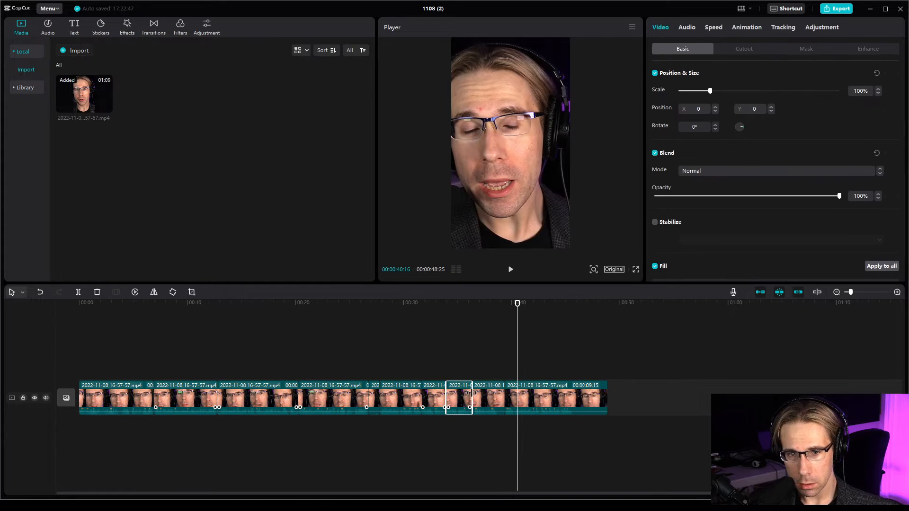
key("Delete")
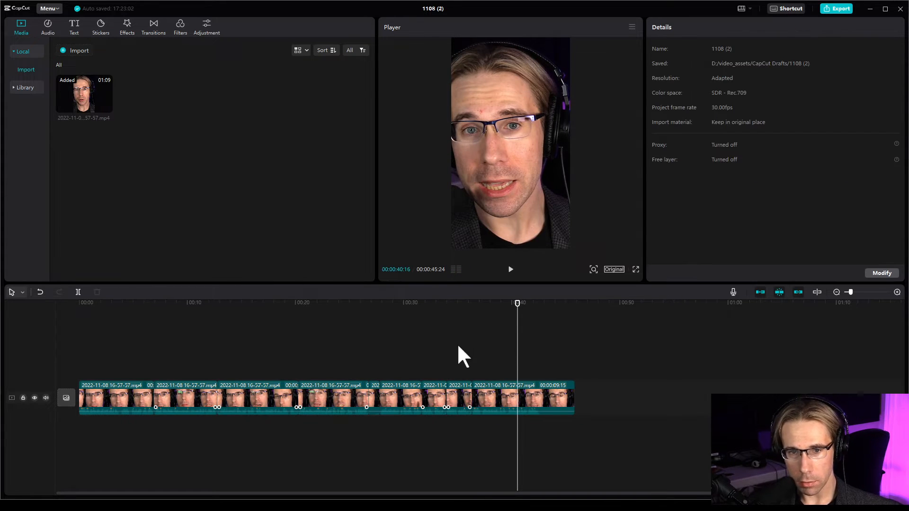
Play back the rest of the video to 00:00:42:18 and trim off everything after that point
left_click(450, 306)
key("space")
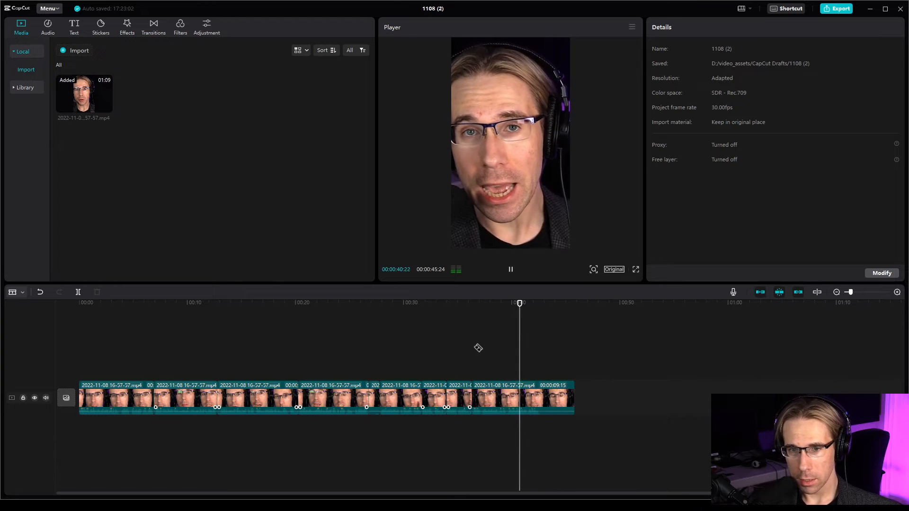
key("space")
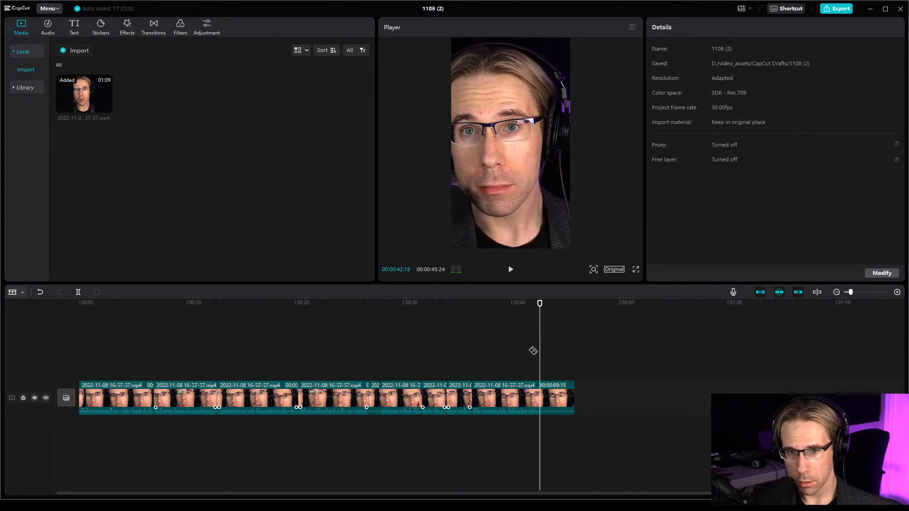
key("w")
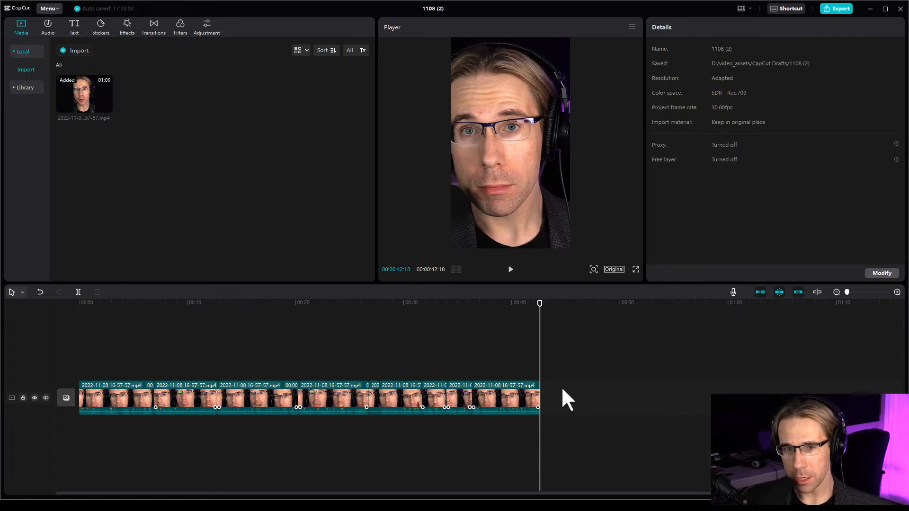
Select all clips on the timeline and generate auto captions for them in English
key("ctrl+a")
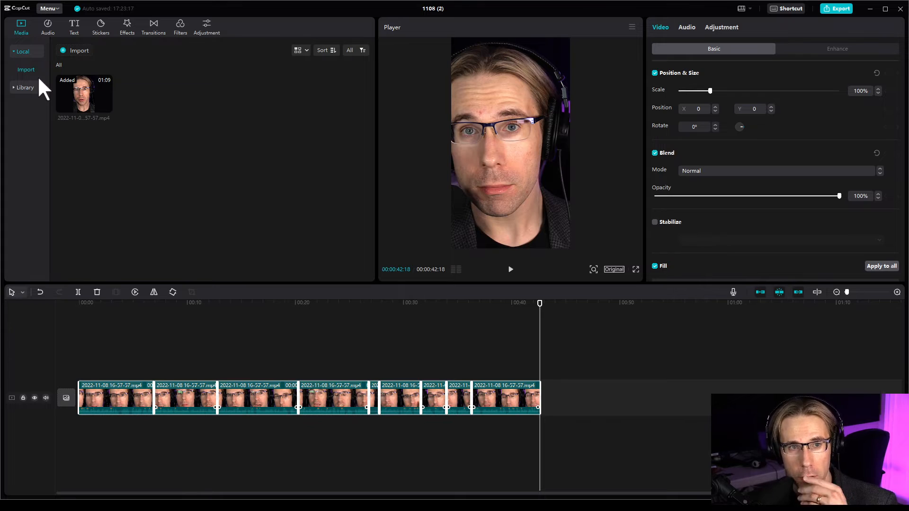
left_click(74, 26)
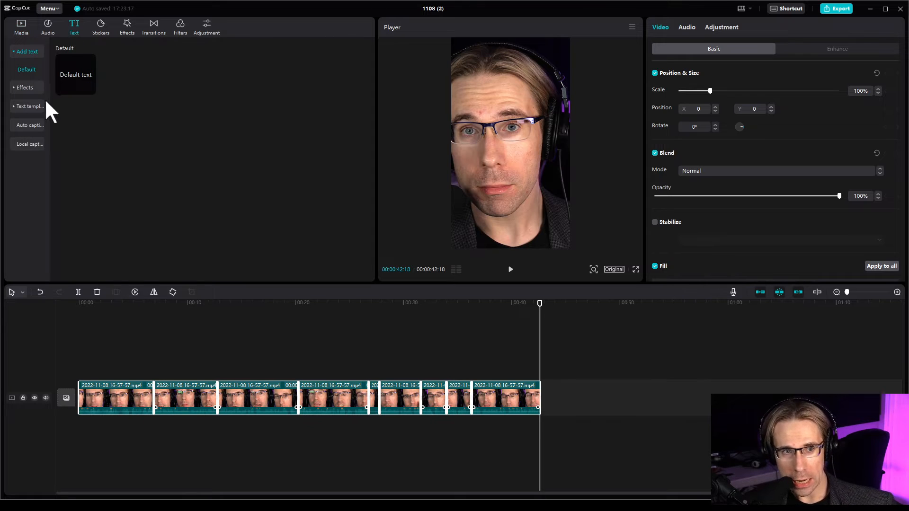
left_click(29, 125)
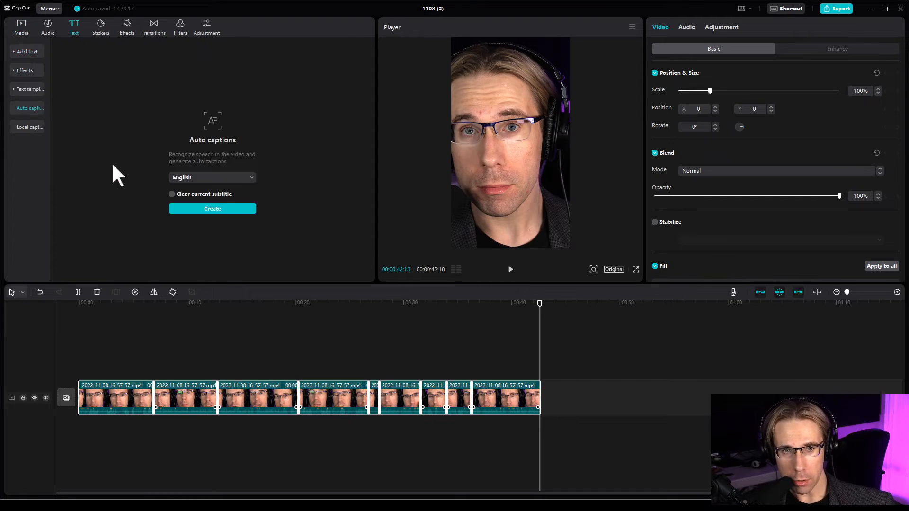
left_click(217, 209)
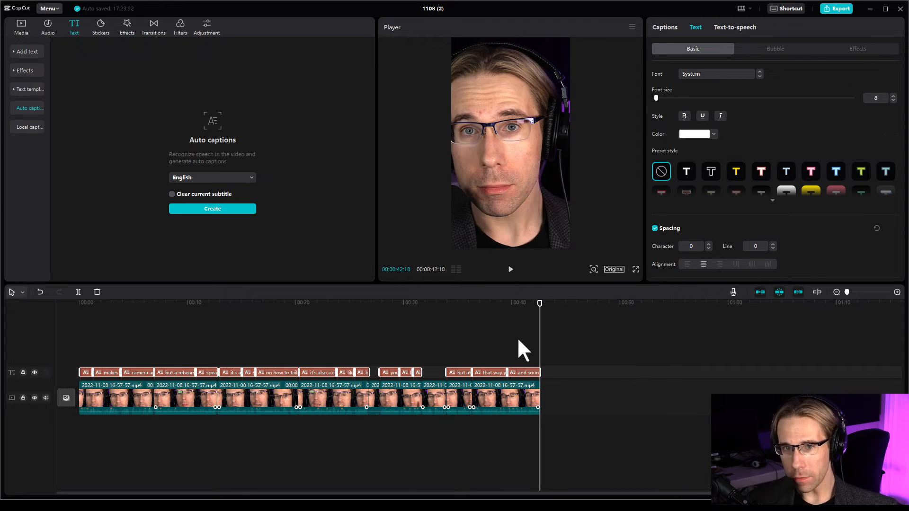
Style all captions with the yellow, black-outlined text preset and set their font size to 15
left_click(278, 302)
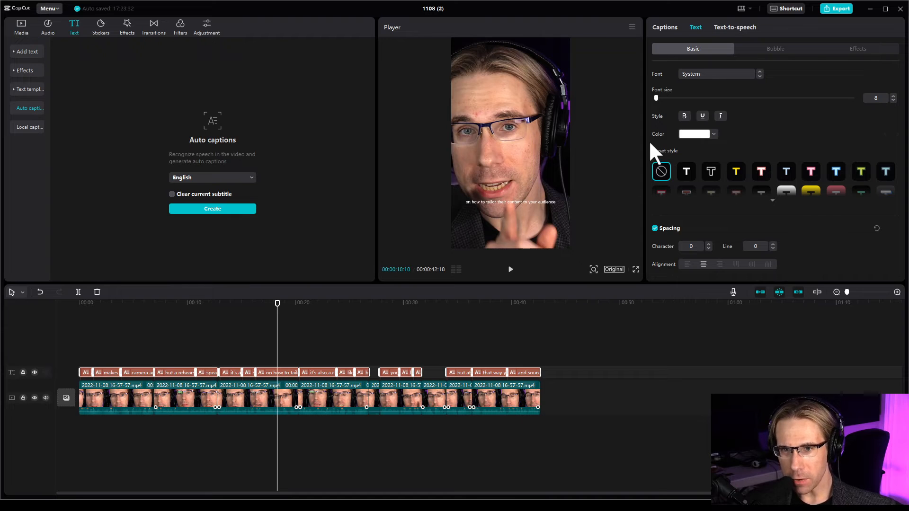
left_click(737, 170)
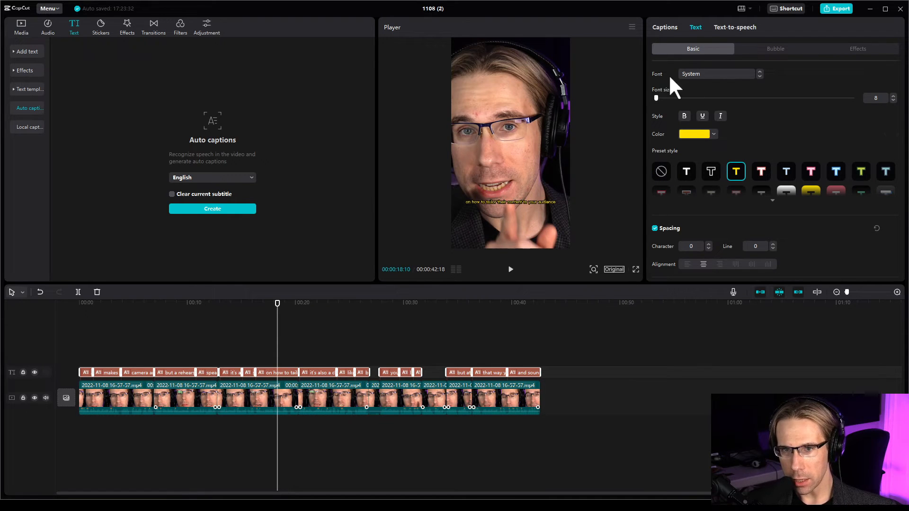
mouse_move(658, 94)
left_mouse_down()
mouse_move(668, 96)
mouse_move(661, 104)
left_mouse_up()
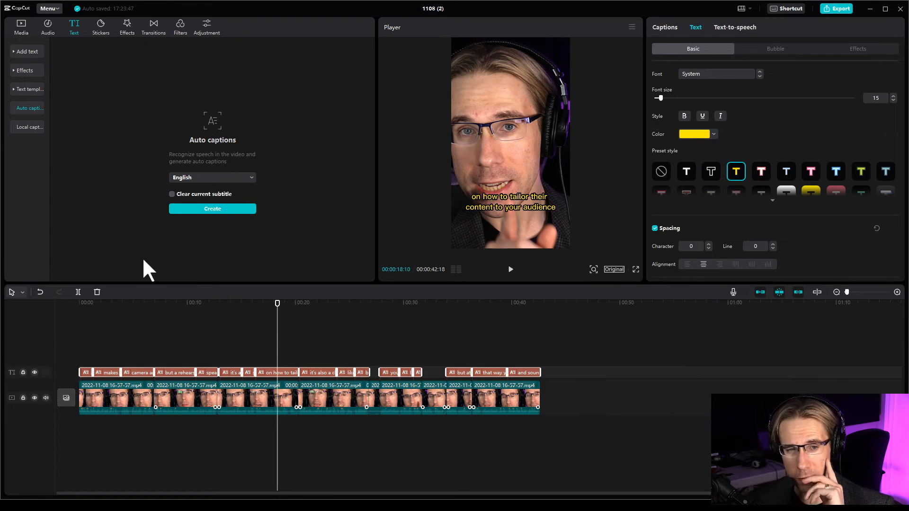
Extend the start of the first caption, "a tech run through", back to the very beginning of the timeline
left_click_drag(122, 302, 64, 311)
left_click(82, 326)
left_click(109, 355)
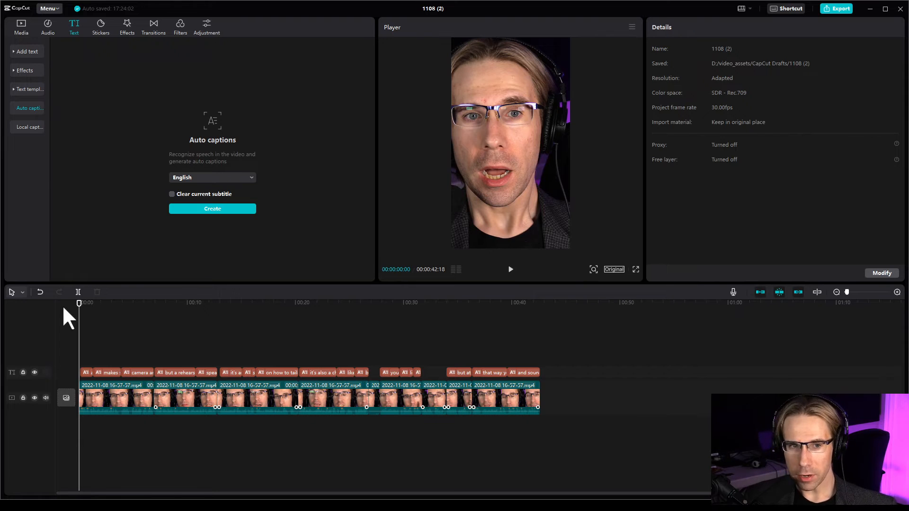
scroll(89, 420, "up", 2)
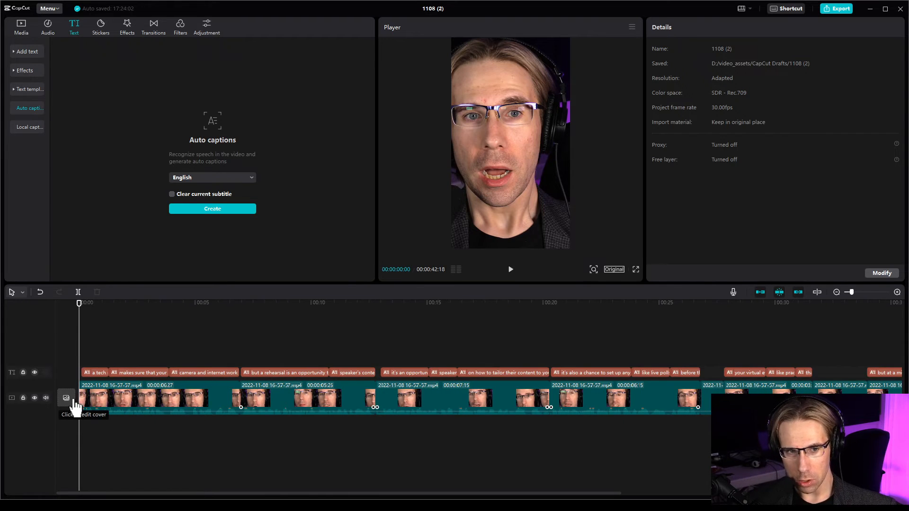
left_click(79, 372)
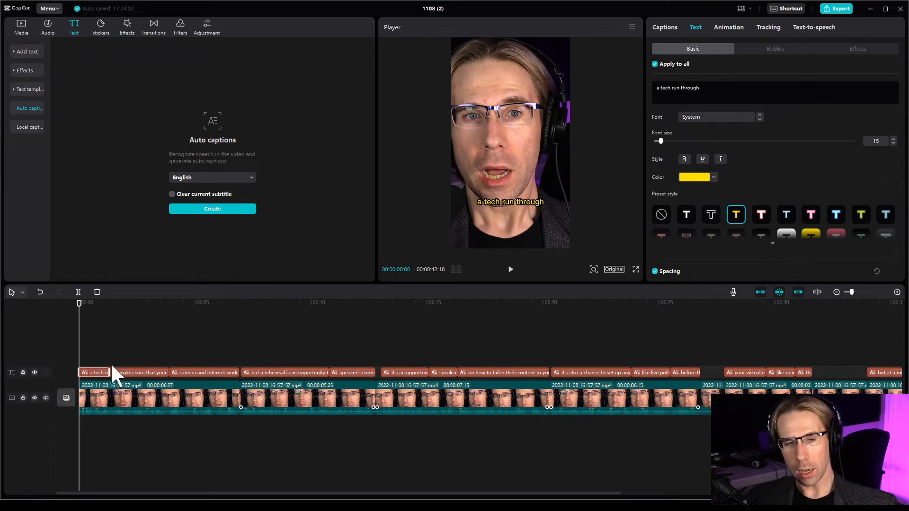
Play back the opening captions and extend the end of "camera and internet work fine" to meet the following caption
key("space")
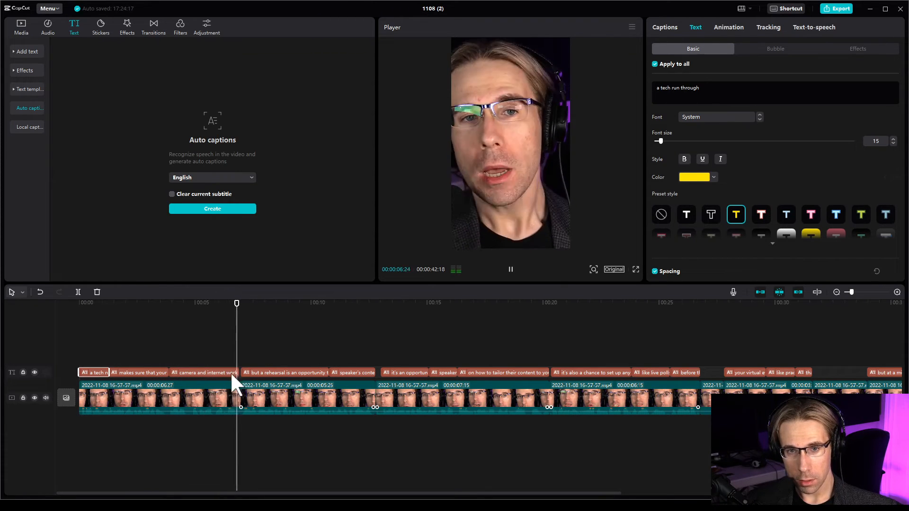
key("space")
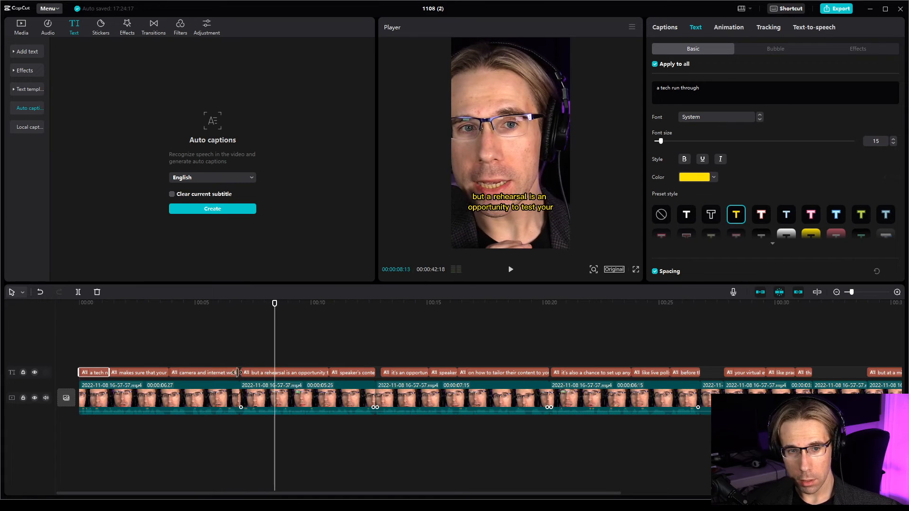
left_click(238, 374)
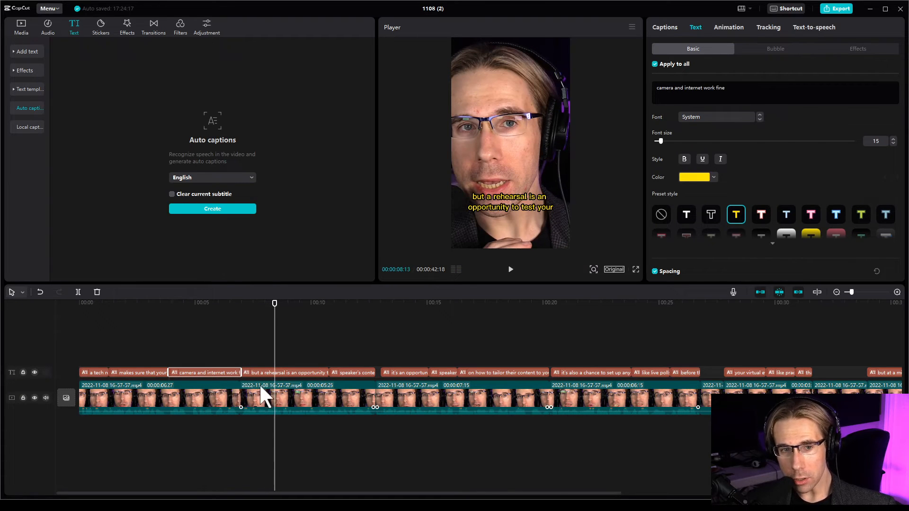
Try extending the end of the "speaker's content before the show" caption to the next caption, check it in playback and undo the extension
key("space")
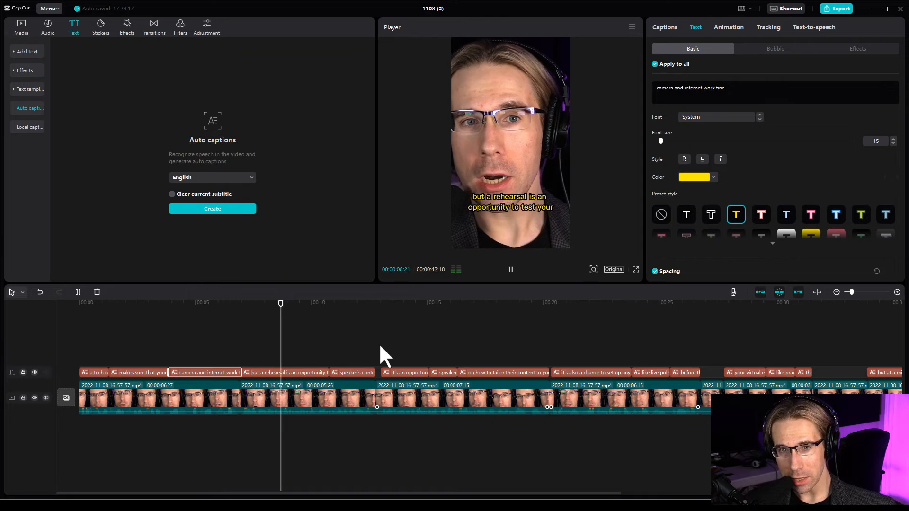
left_click(371, 374)
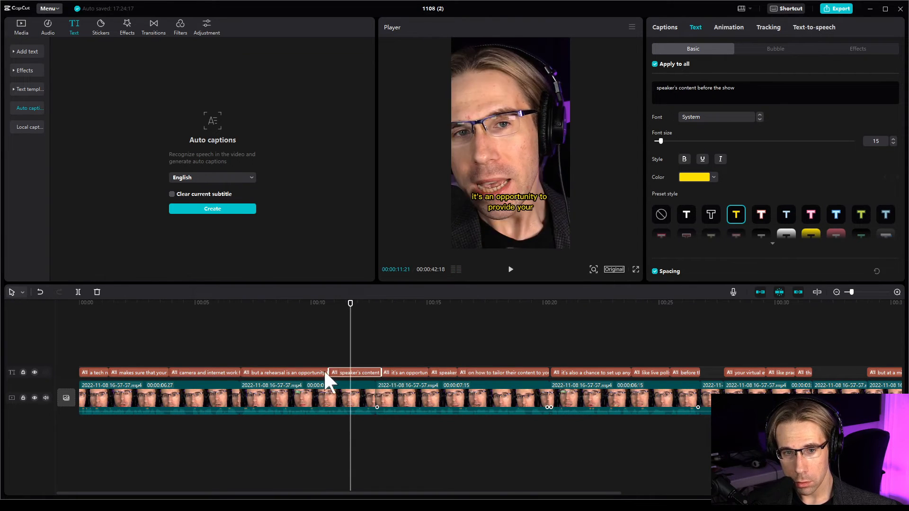
key("space")
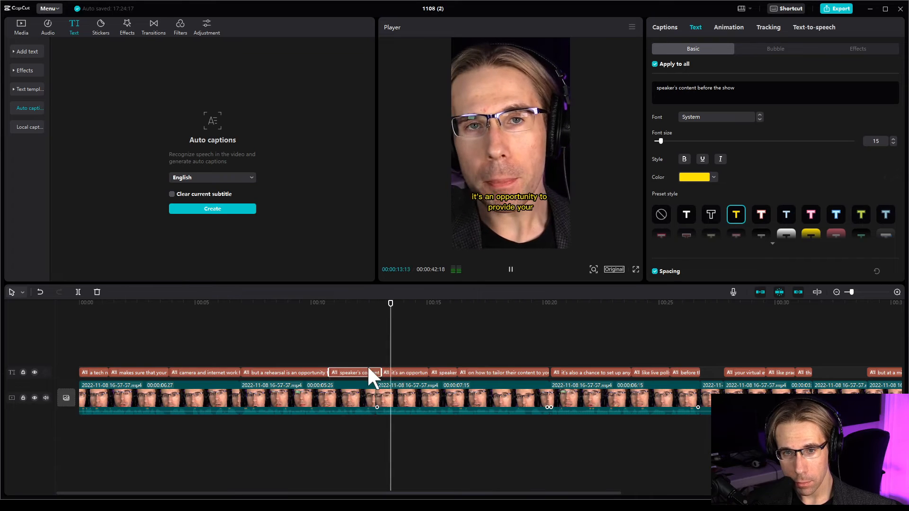
key("ctrl+z")
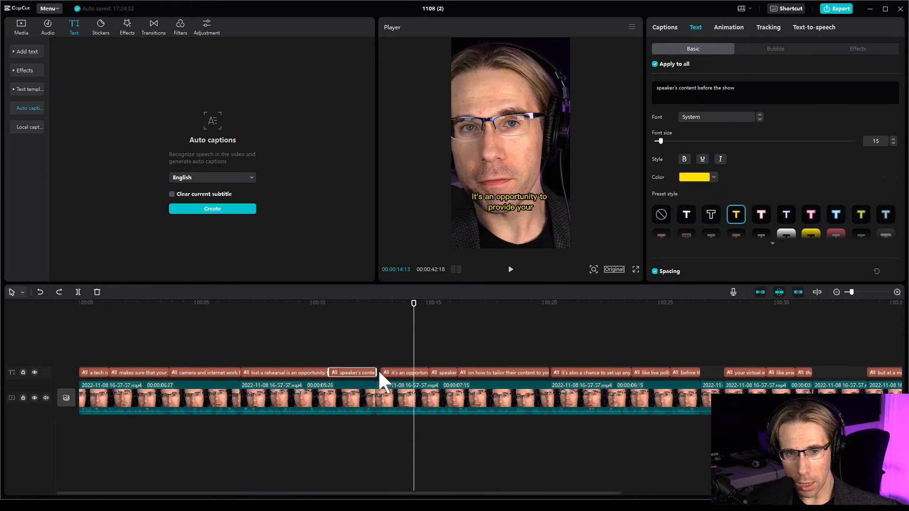
Extend the start of "it's an opportunity to provide your" back to the end of the preceding caption and replay that section
left_click_drag(382, 373, 378, 375)
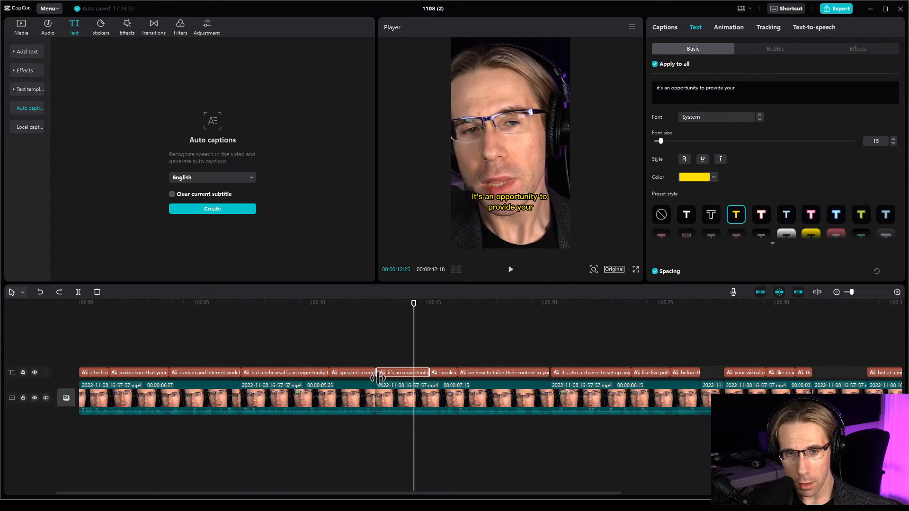
left_click(372, 307)
key("space")
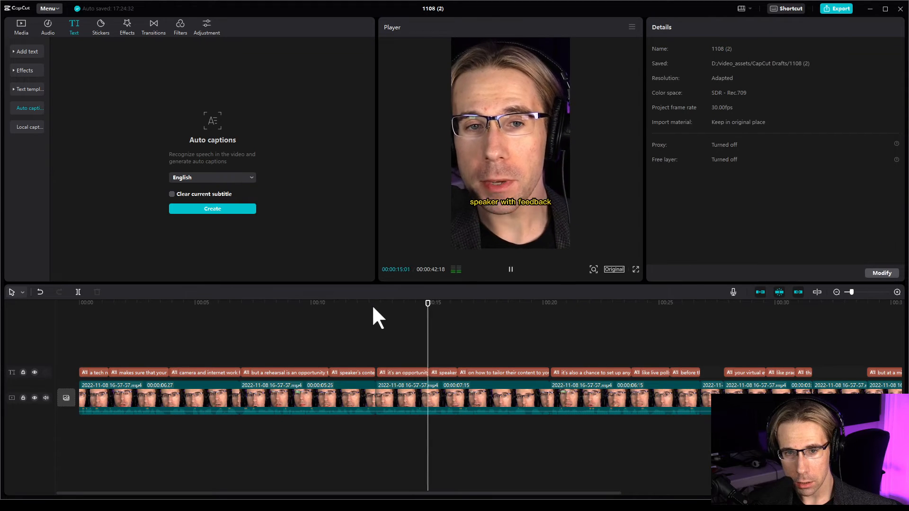
key("space")
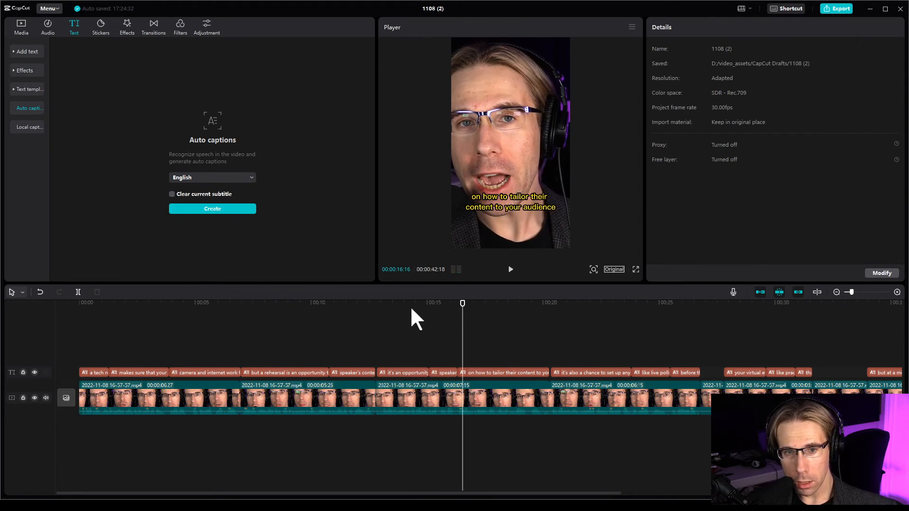
Check the caption appearance in an enlarged preview, restore the normal view and replay the captions from about 00:00:14
key("ctrl+shift+f")
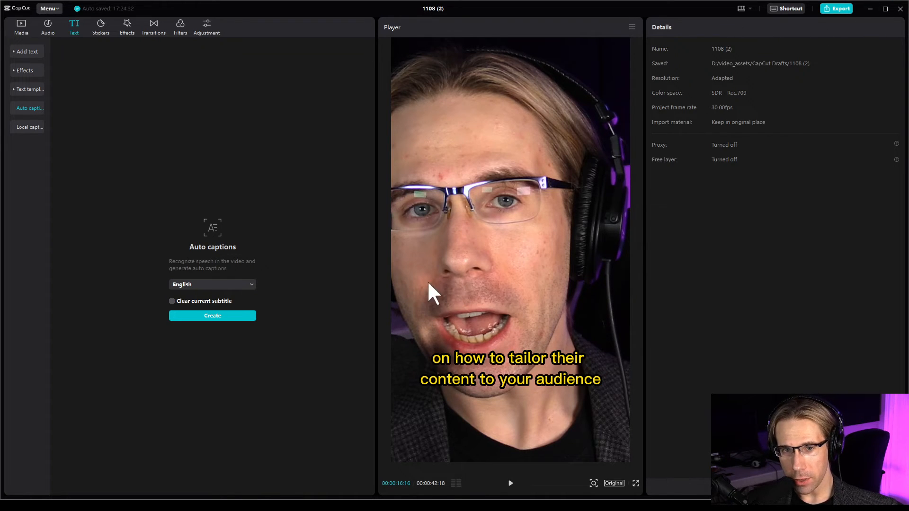
key("ctrl+shift+f")
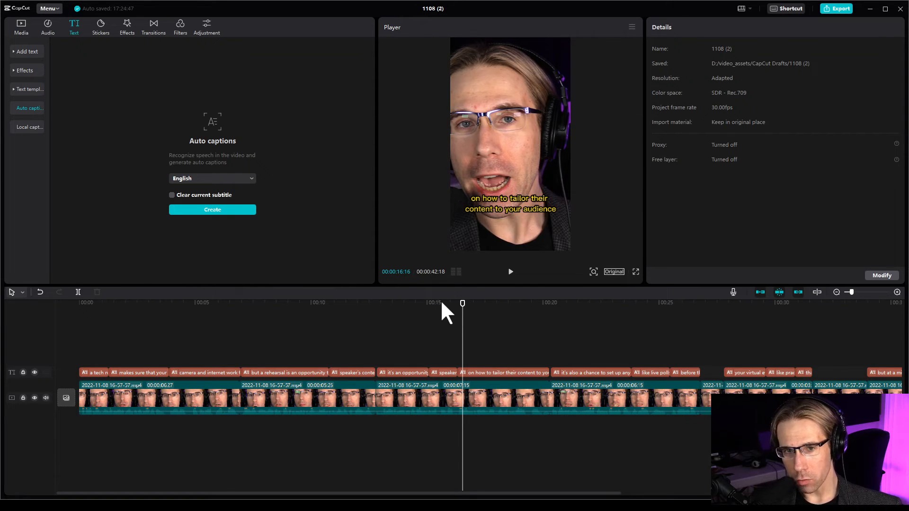
left_click_drag(440, 300, 410, 306)
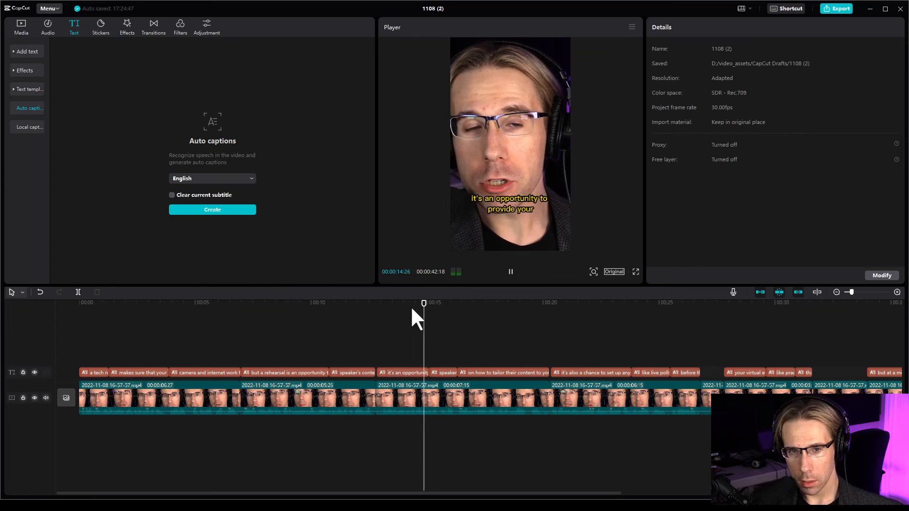
key("space")
left_click(410, 303)
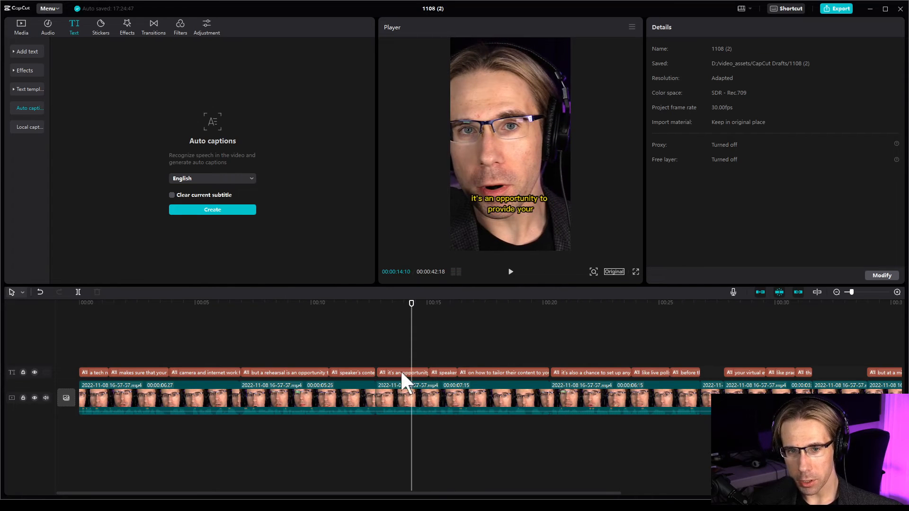
Change the caption at 00:00:14:09 to read "it's an opportunity to provide your speaker with feedback"
left_click(415, 373)
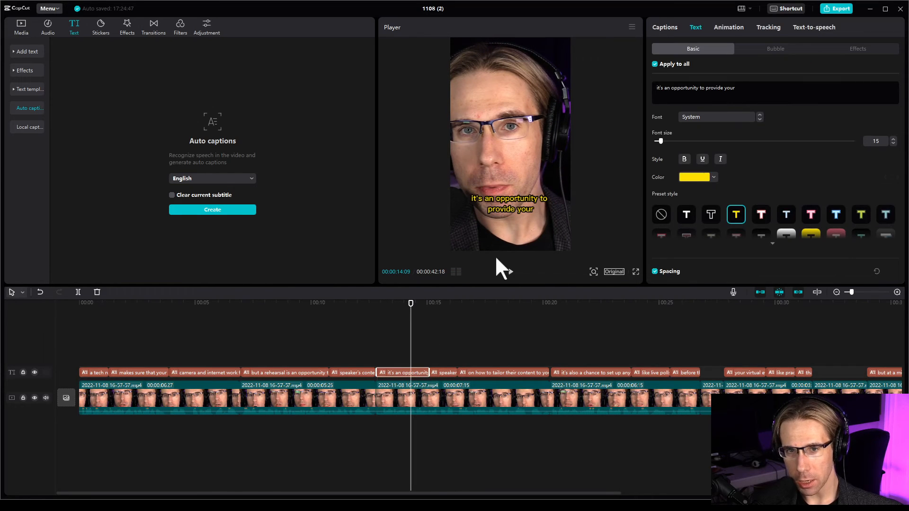
double_click(520, 209)
left_click(769, 97)
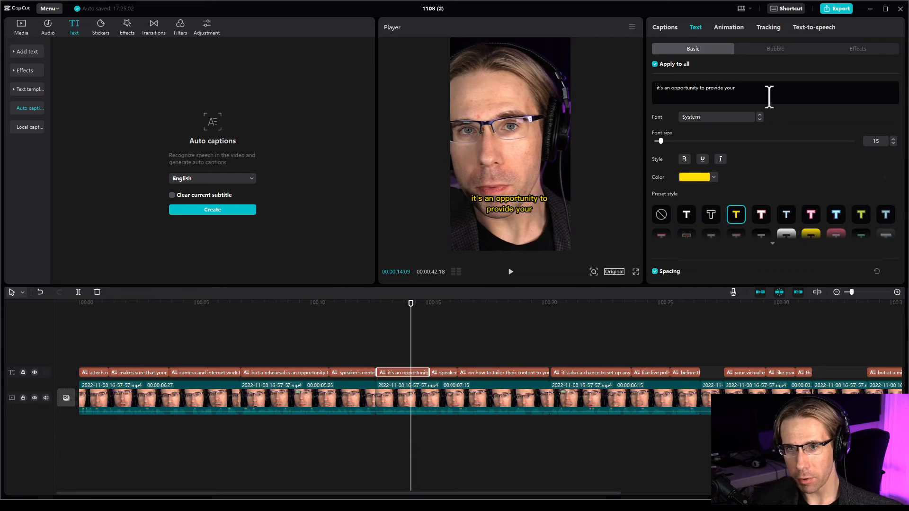
type("speaker with feedback")
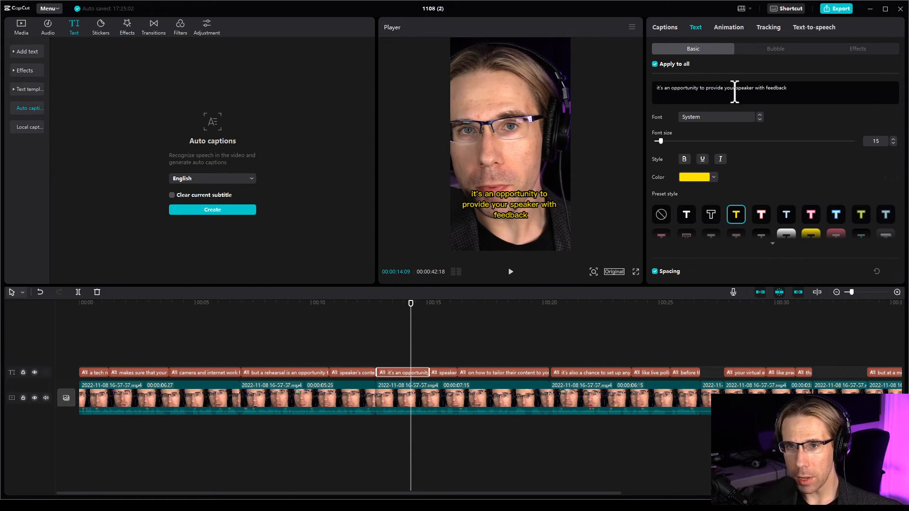
Delete the redundant "speaker with feedback" caption and extend the end of the preceding caption to fill the gap
left_click(435, 372)
key("Delete")
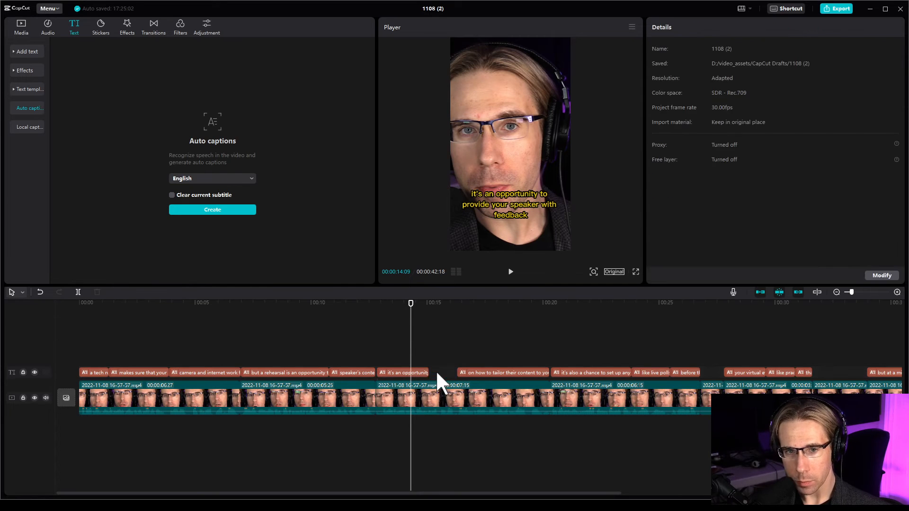
left_click_drag(427, 372, 457, 372)
Play on through the captions, delete the short uncaptioned clip after "before the event" and replay across the new join
key("space")
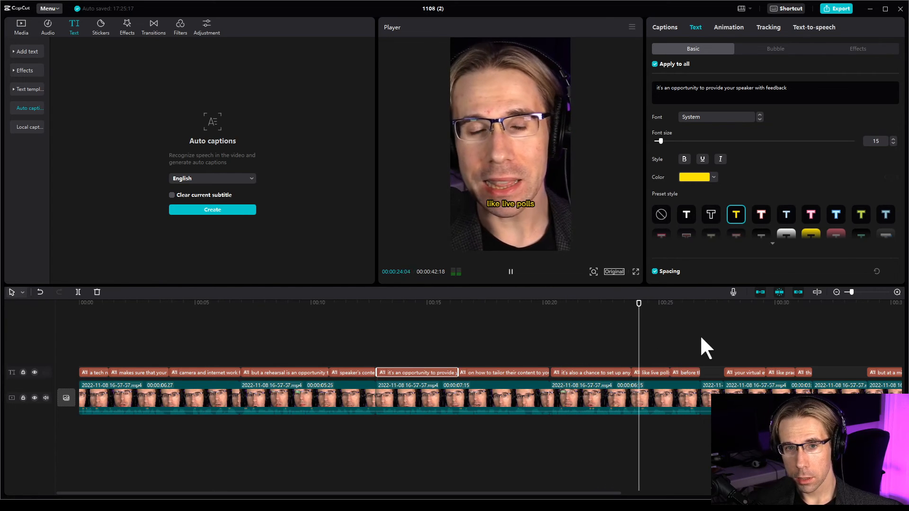
left_click(715, 387)
key("Delete")
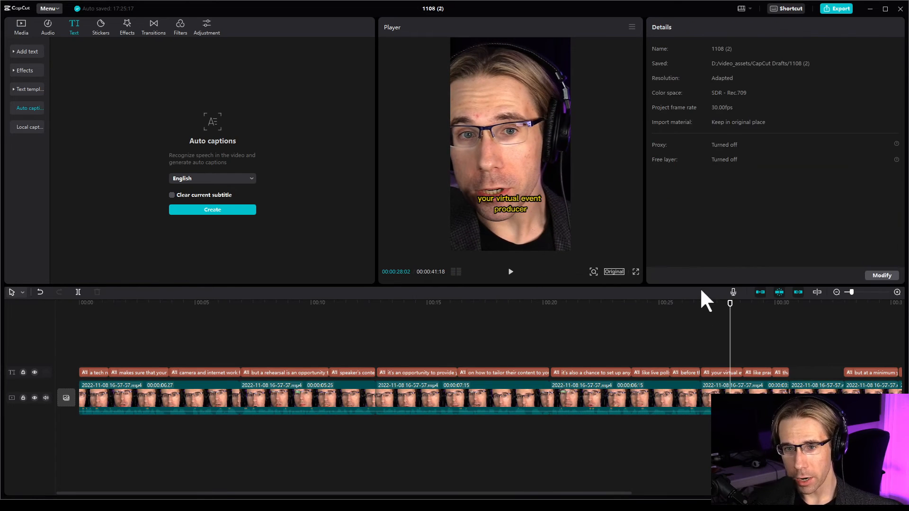
left_click(699, 303)
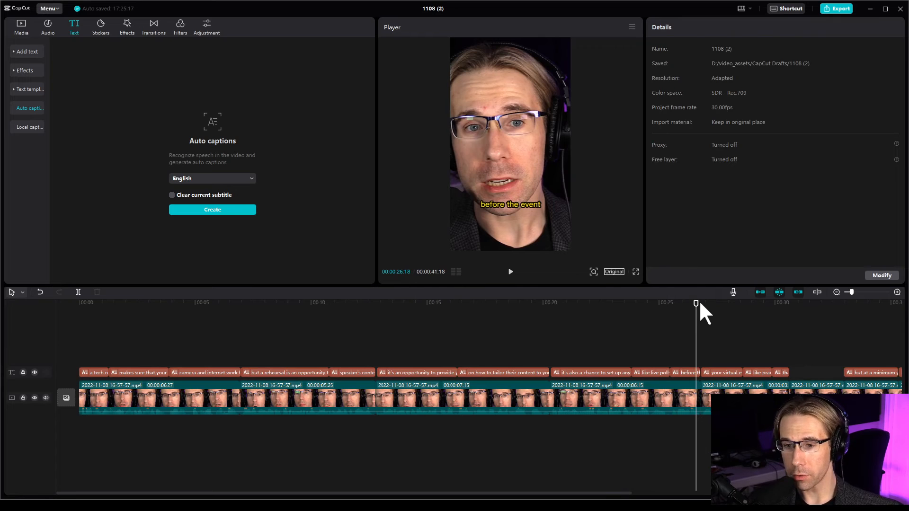
key("space")
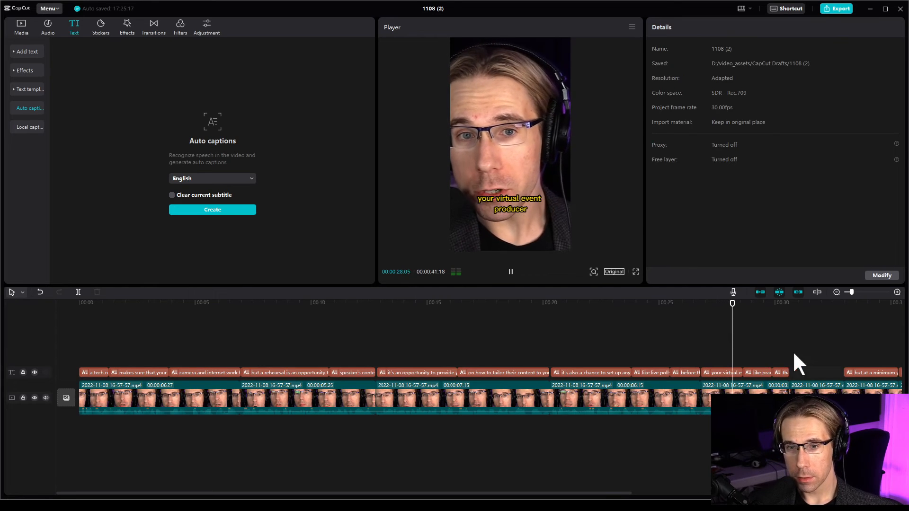
key("space")
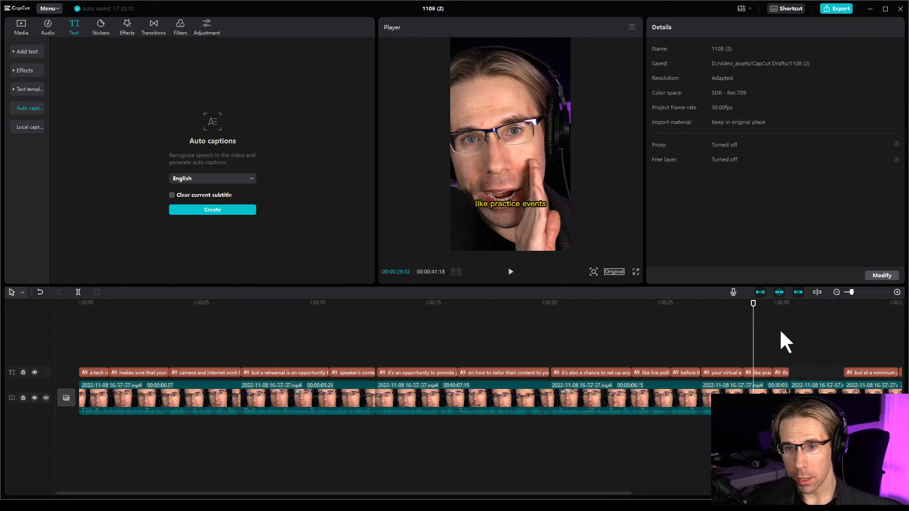
Replace the text of the "like practice events" caption with "(like Tractus Events!)"
left_click(759, 373)
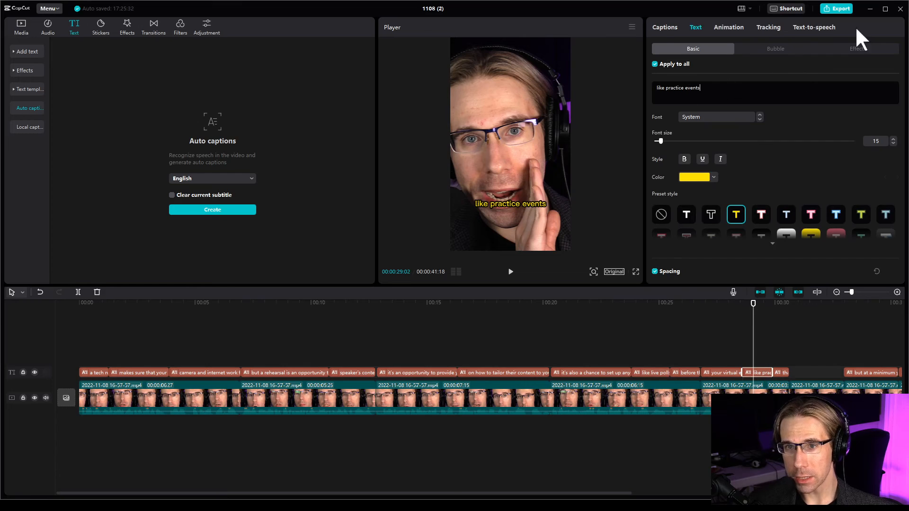
type("like Tract")
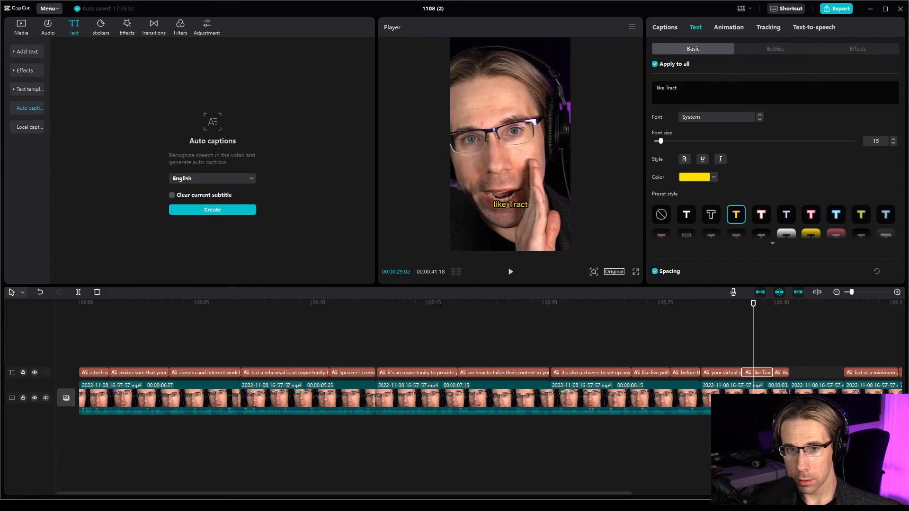
type("us Events!")
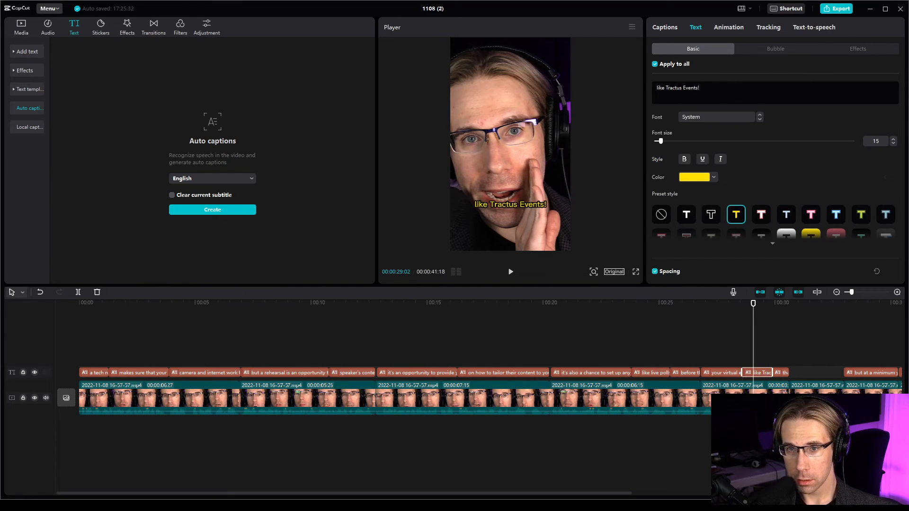
type("(")
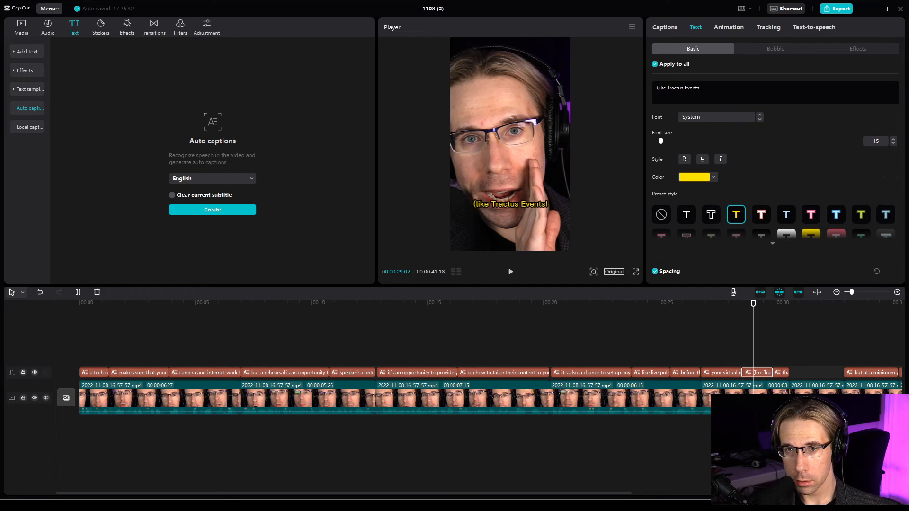
key("End")
type(")")
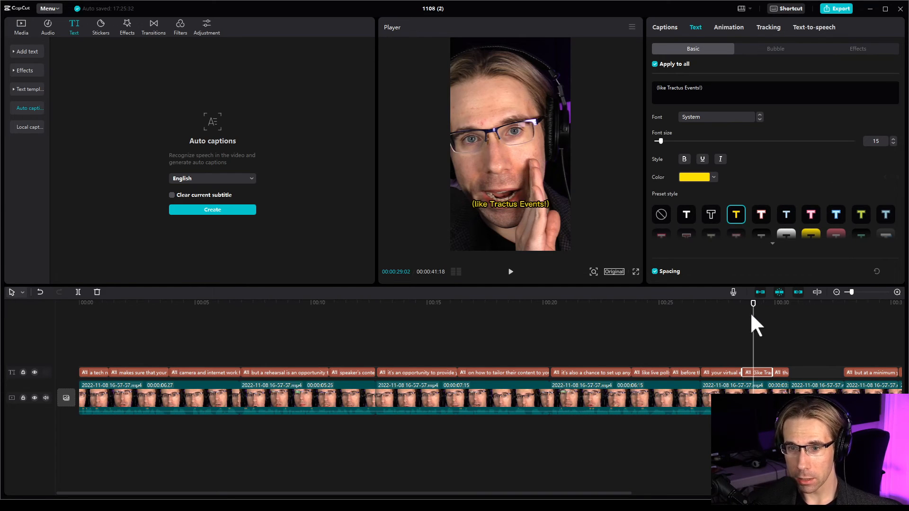
Play through the "(like Tractus Events!)" caption and shift the "that's us should rehearse with all your speakers" caption to the start of the next clip
left_click(737, 326)
key("space")
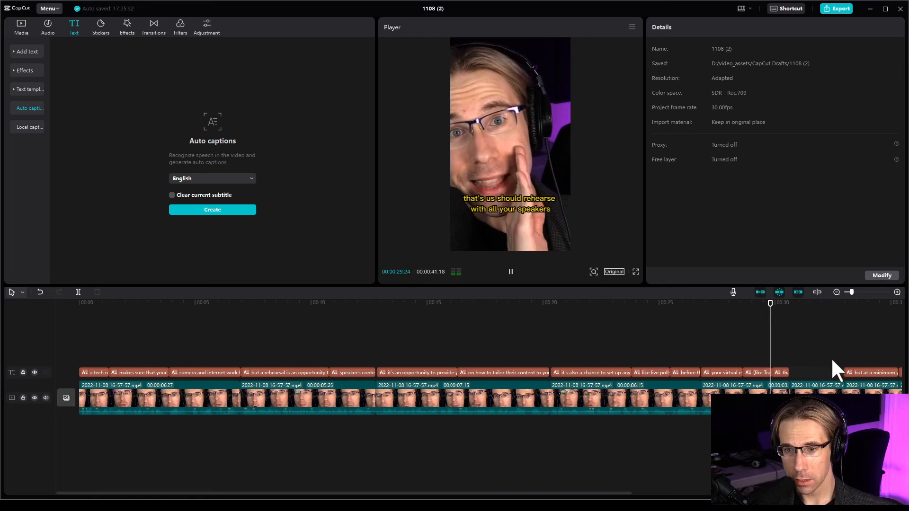
left_click(780, 302)
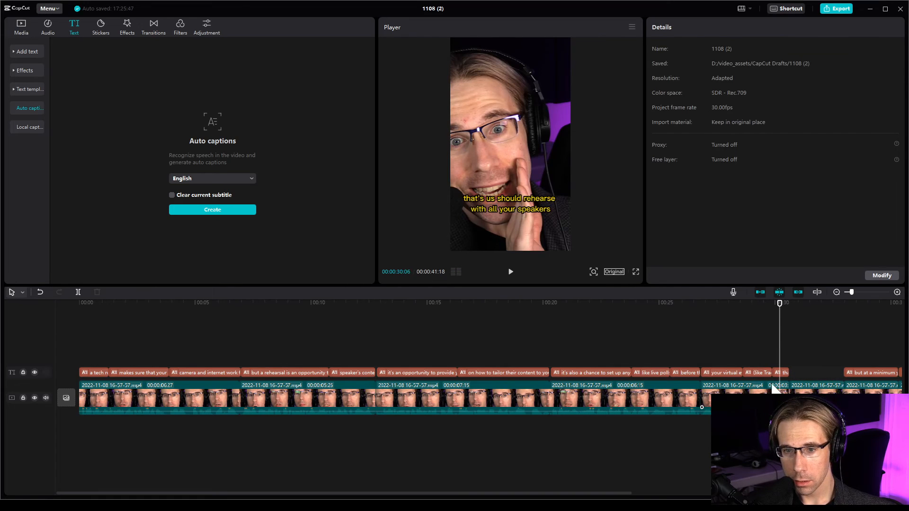
left_click(760, 374)
left_click_drag(784, 372, 808, 376)
Change the "(like Tractus Events!)" caption to read "(like Tractus Events, that's us!)", with a line break after the comma
left_click(756, 303)
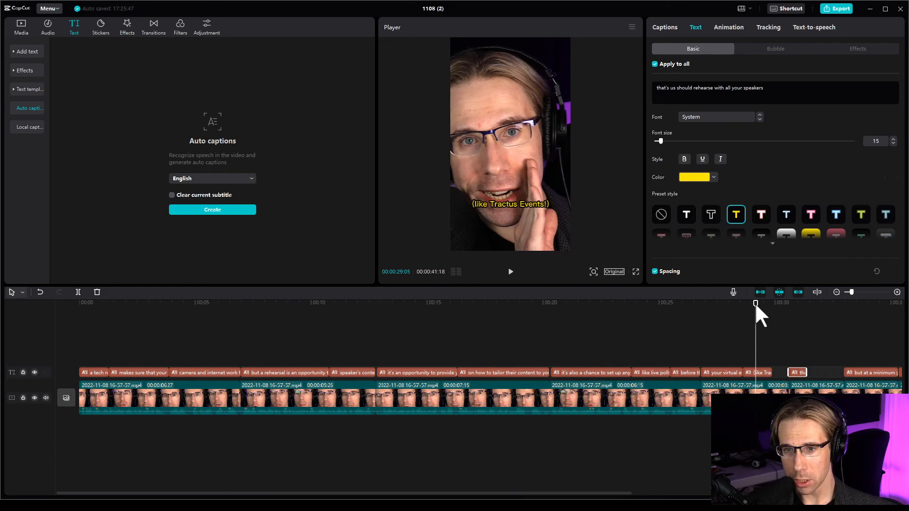
left_click(747, 373)
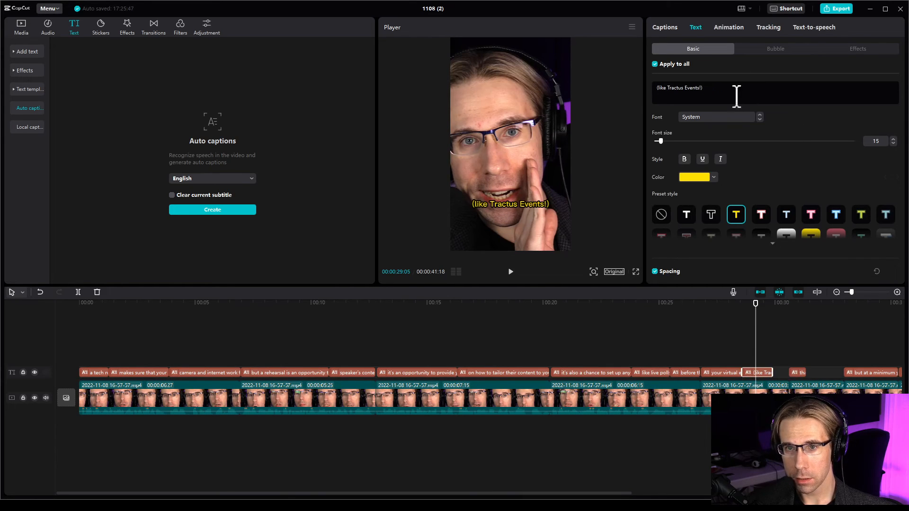
key("Left")
key("Left")
type(", that's u")
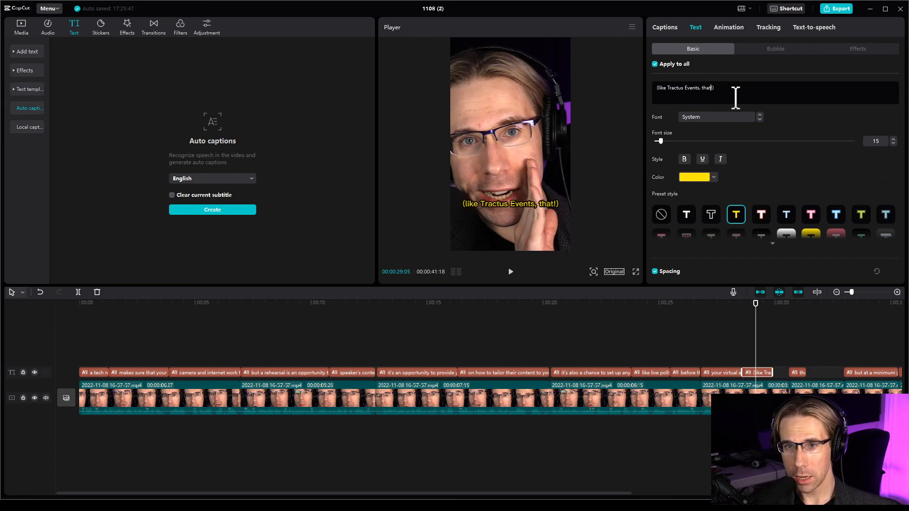
type("s")
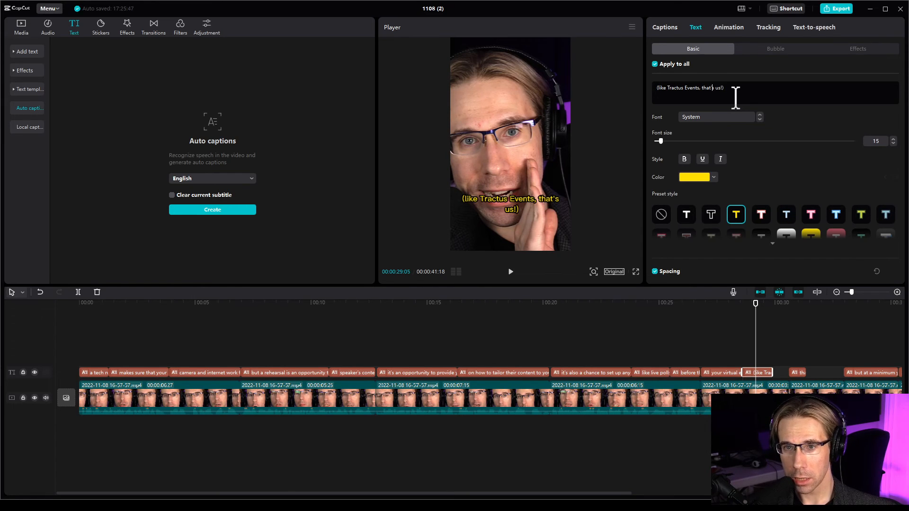
key("ctrl+Left")
key("ctrl+Left")
key("Return")
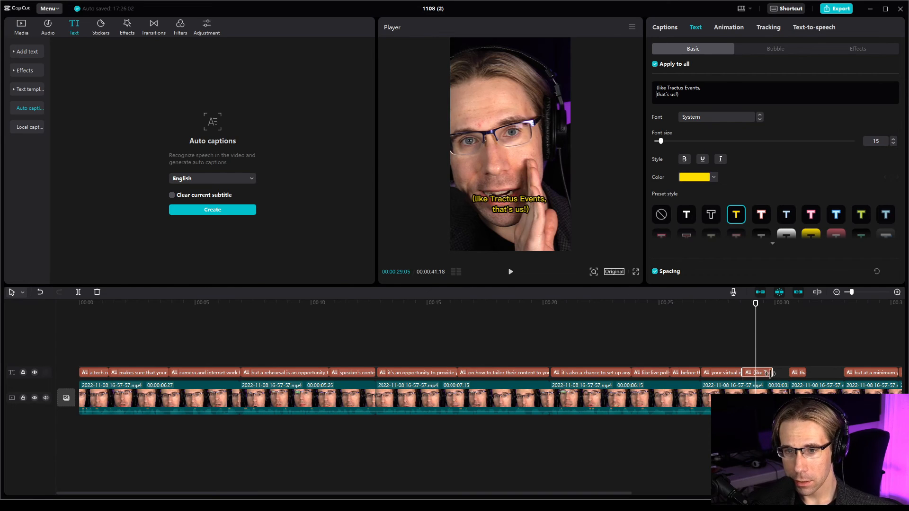
Extend the "(like Tractus Events, that's us!)" caption to the following caption, replay it, and stretch that following caption to fill the next gap
left_click_drag(772, 373, 789, 385)
key("space")
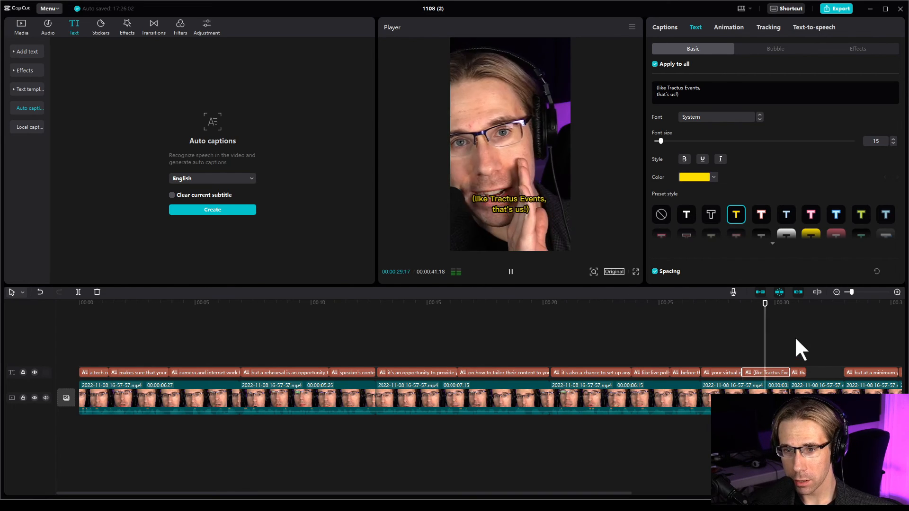
key("space")
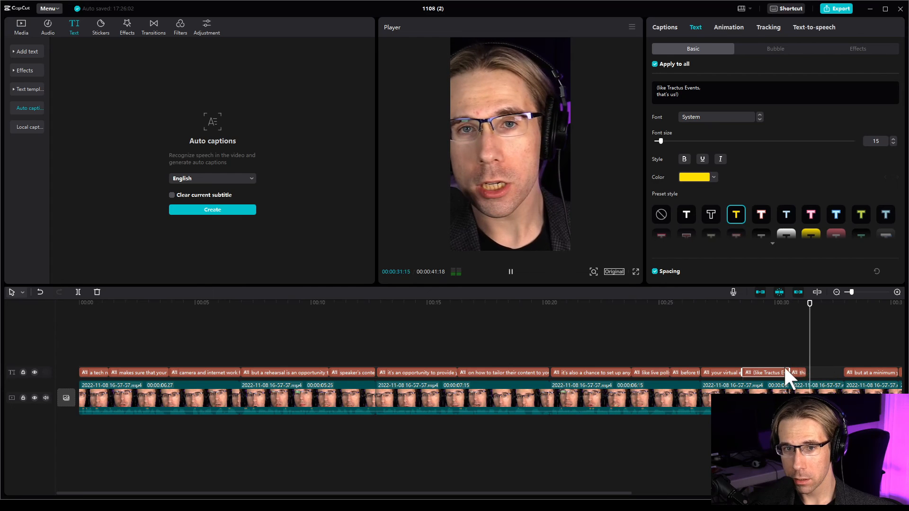
left_click(797, 303)
left_click(805, 374)
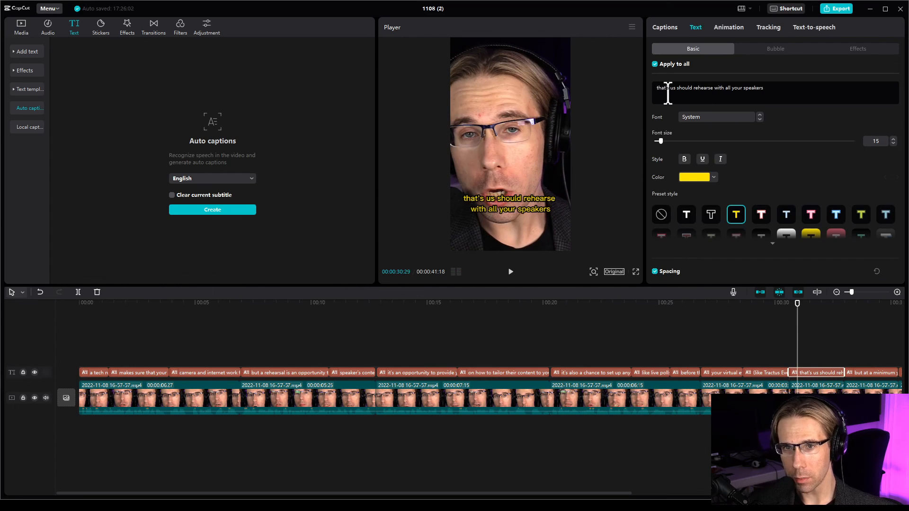
Remove "that's us" from the following caption so it reads "Should rehearse with all your speakers"
key("ctrl+a")
key("Home")
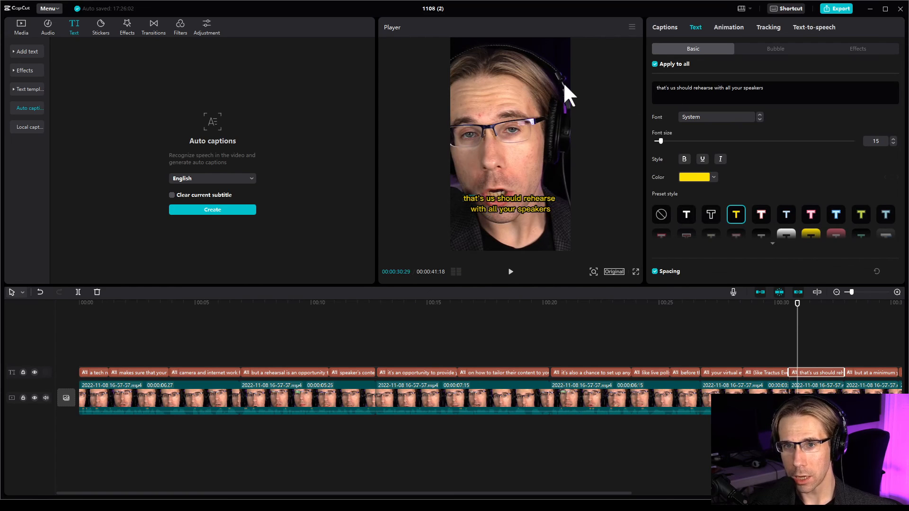
key("shift+Right")
key("shift+Right")
key("shift+Right")
key("shift+Right")
key("shift+Right")
key("shift+Right")
key("shift+Right")
key("shift+Right")
key("shift+Right")
key("shift+Right")
key("shift+Right")
type("S")
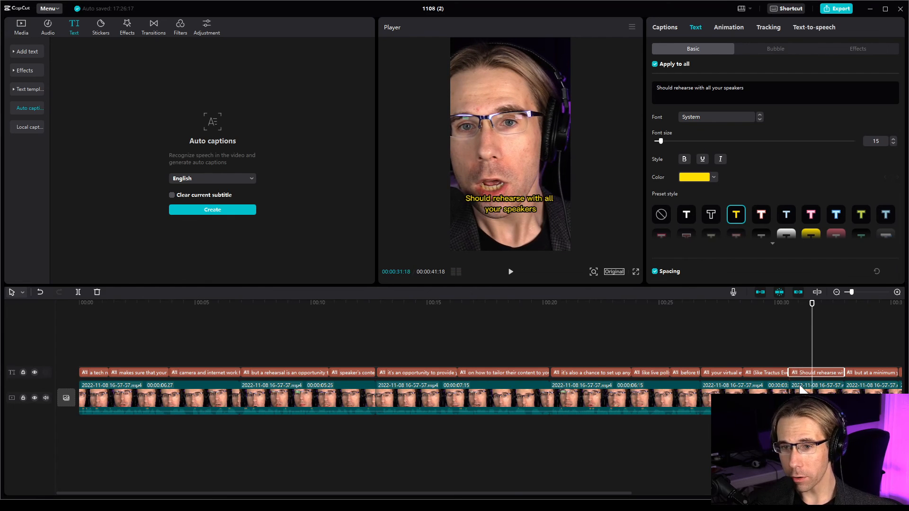
Play on from the "Should rehearse with all your speakers" caption to check the remaining captions
scroll(800, 388, "down", 2)
key("space")
scroll(799, 385, "down", 1)
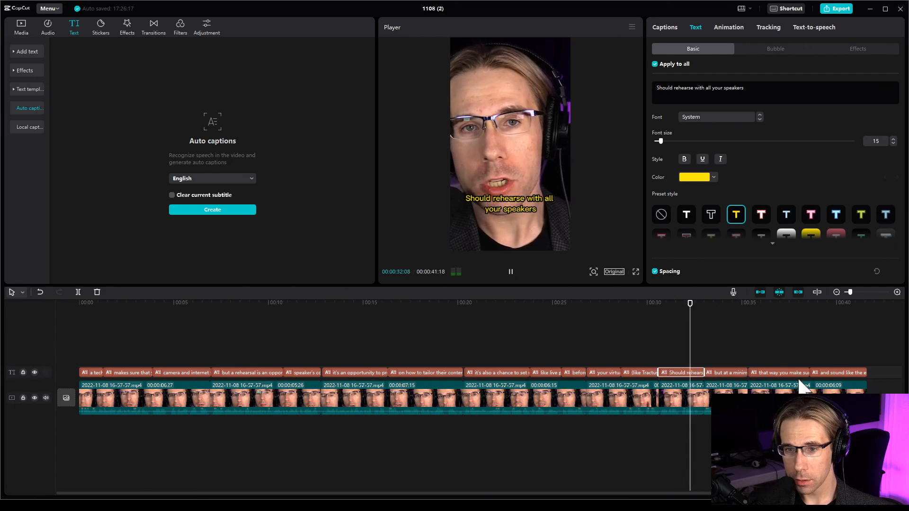